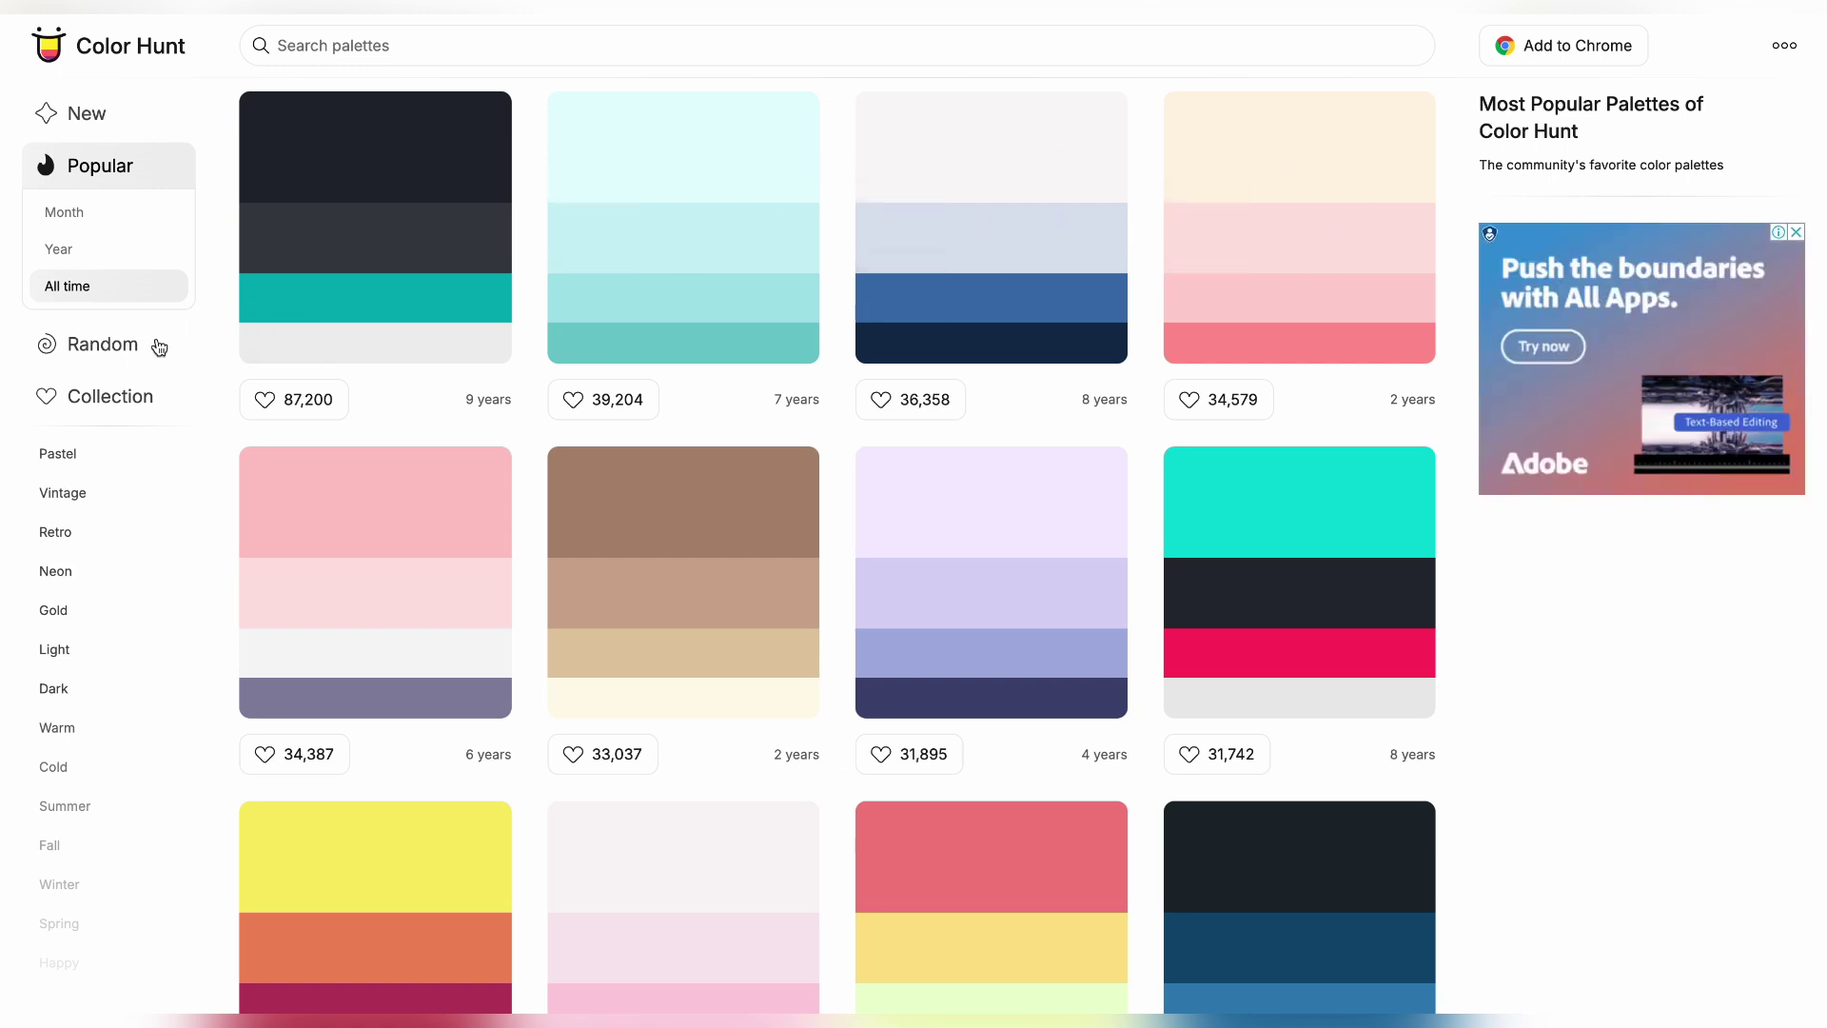
# Switch from the popular palettes to the Random palettes and browse through them
pyautogui.click(95, 345)
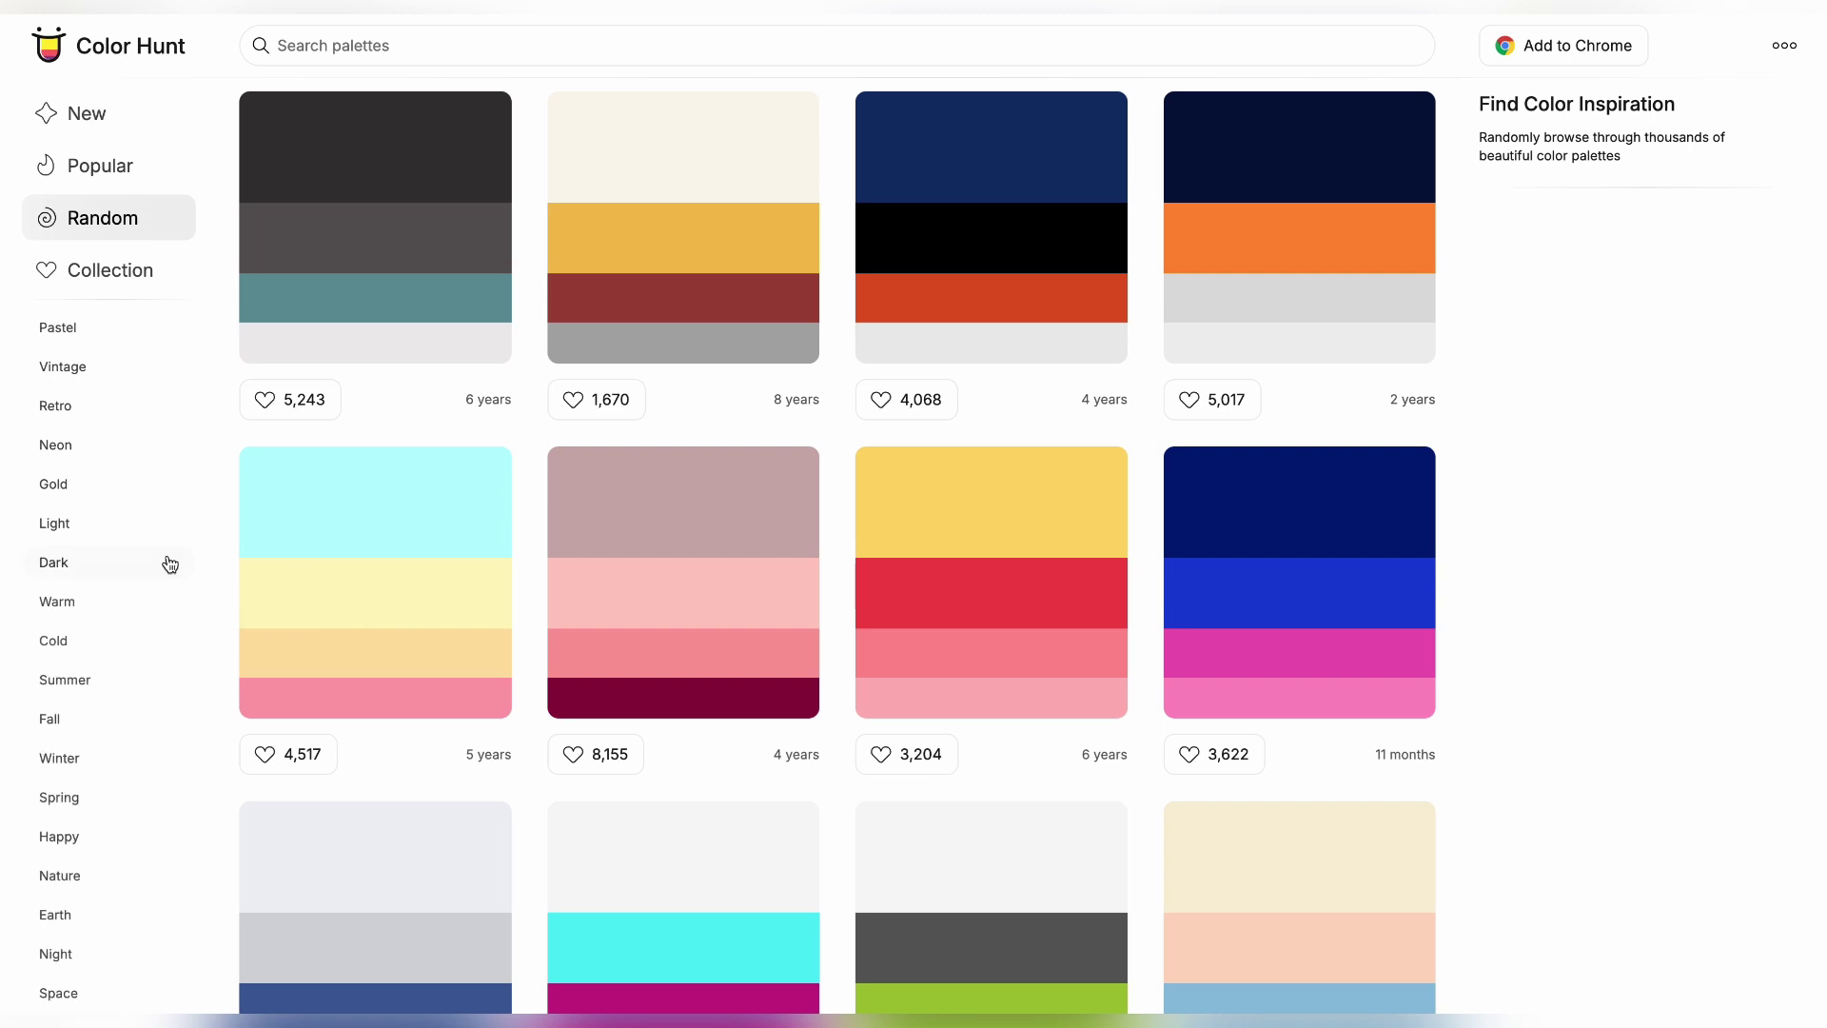
pyautogui.scroll(-6, 616, 674)
pyautogui.scroll(-12, 615, 674)
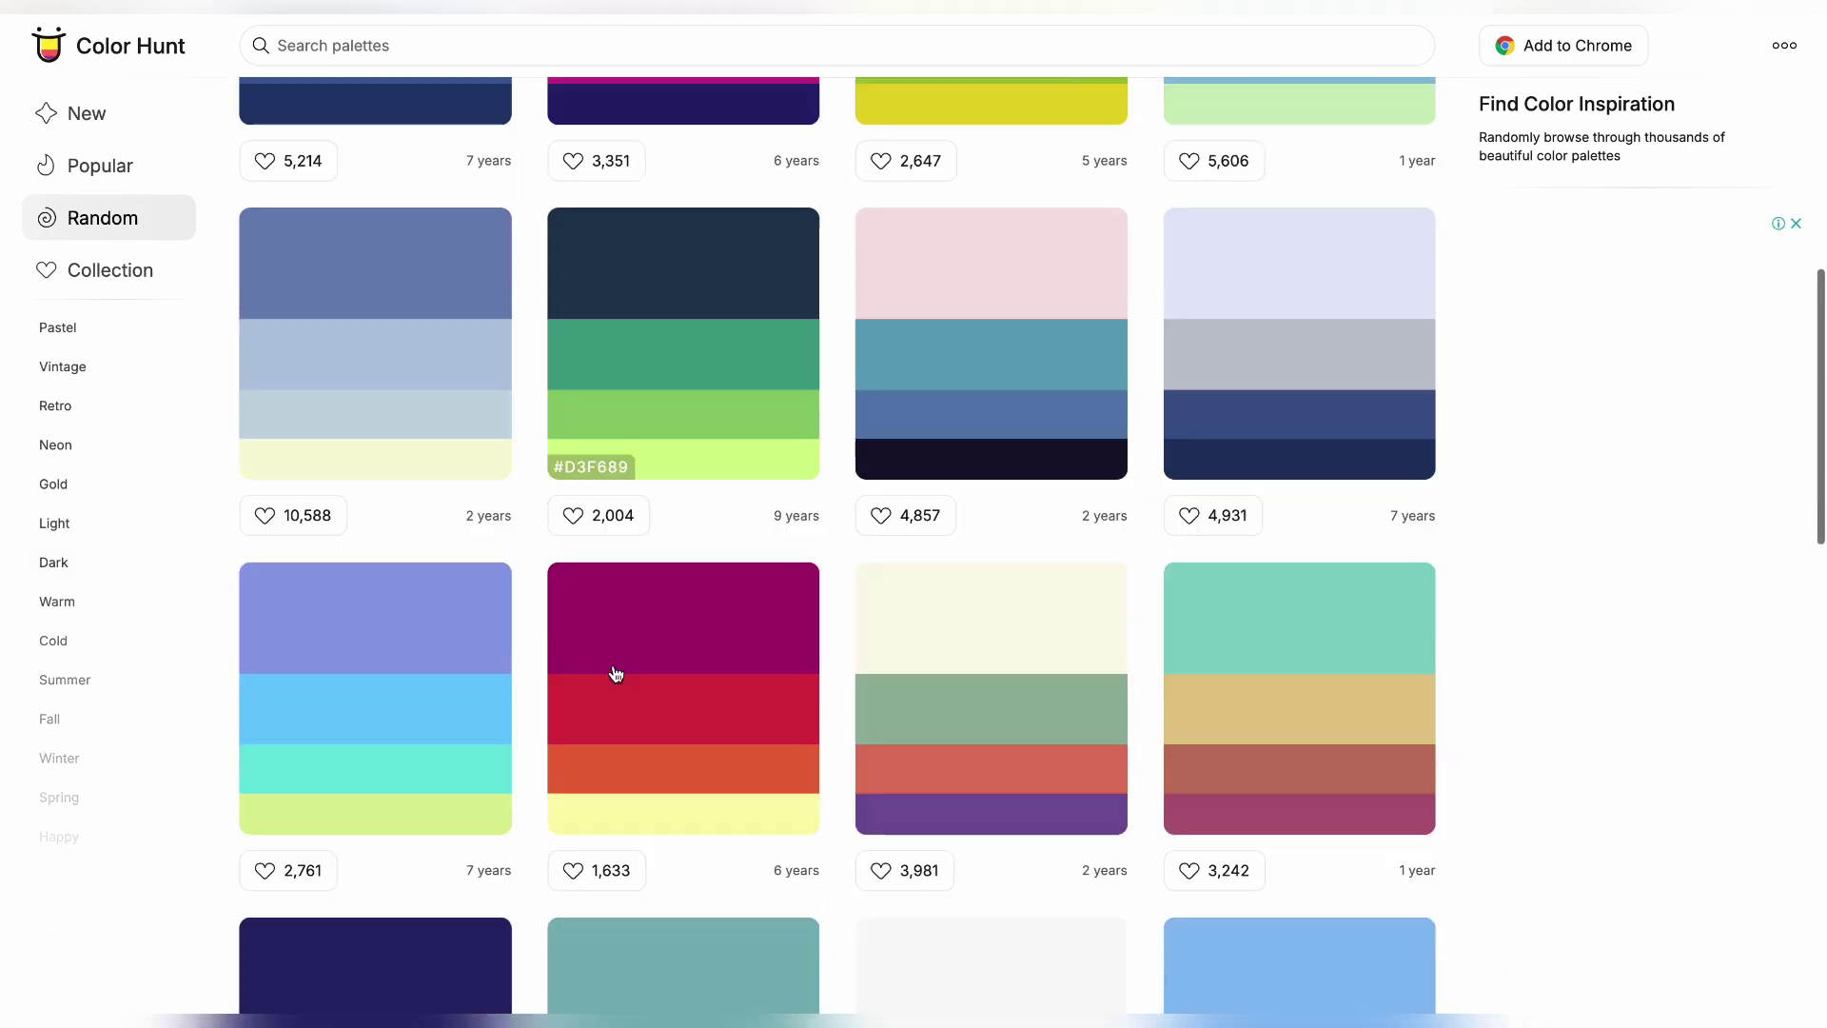
pyautogui.scroll(-1, 615, 673)
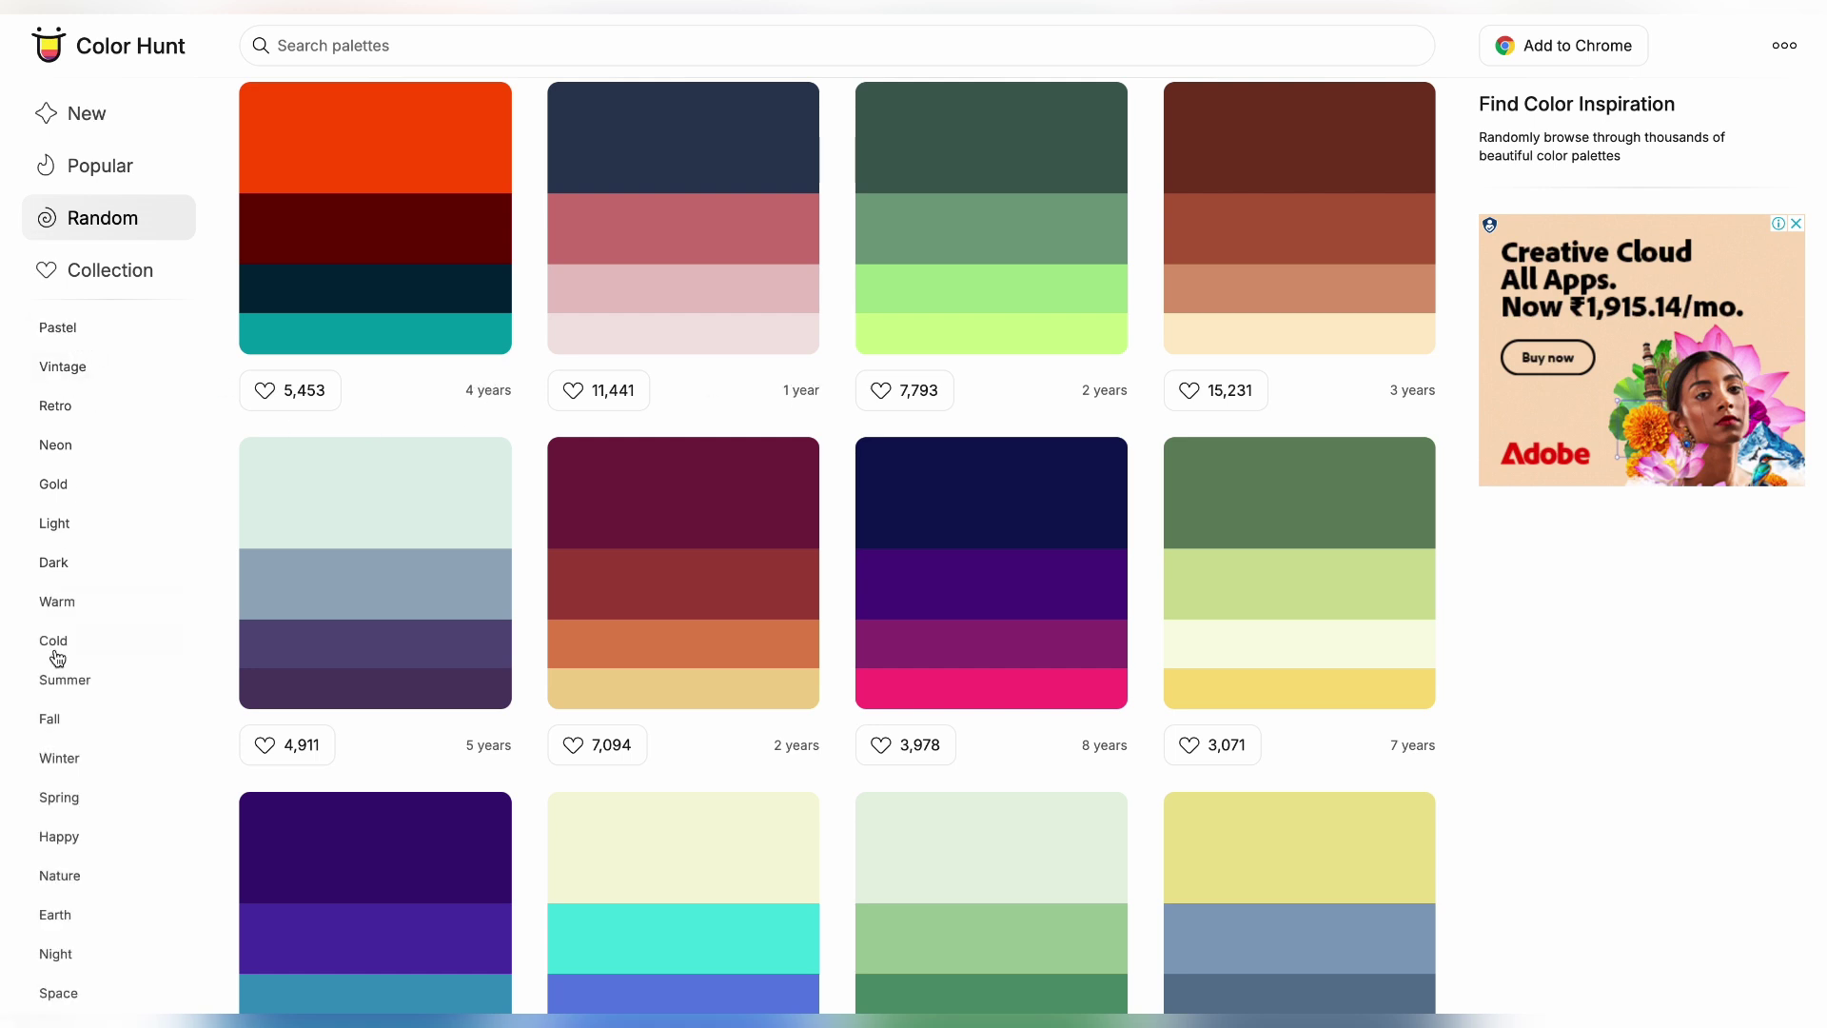
# Filter the palettes by Vintage, switch the filter to Warm, and browse the warm palettes
pyautogui.click(63, 367)
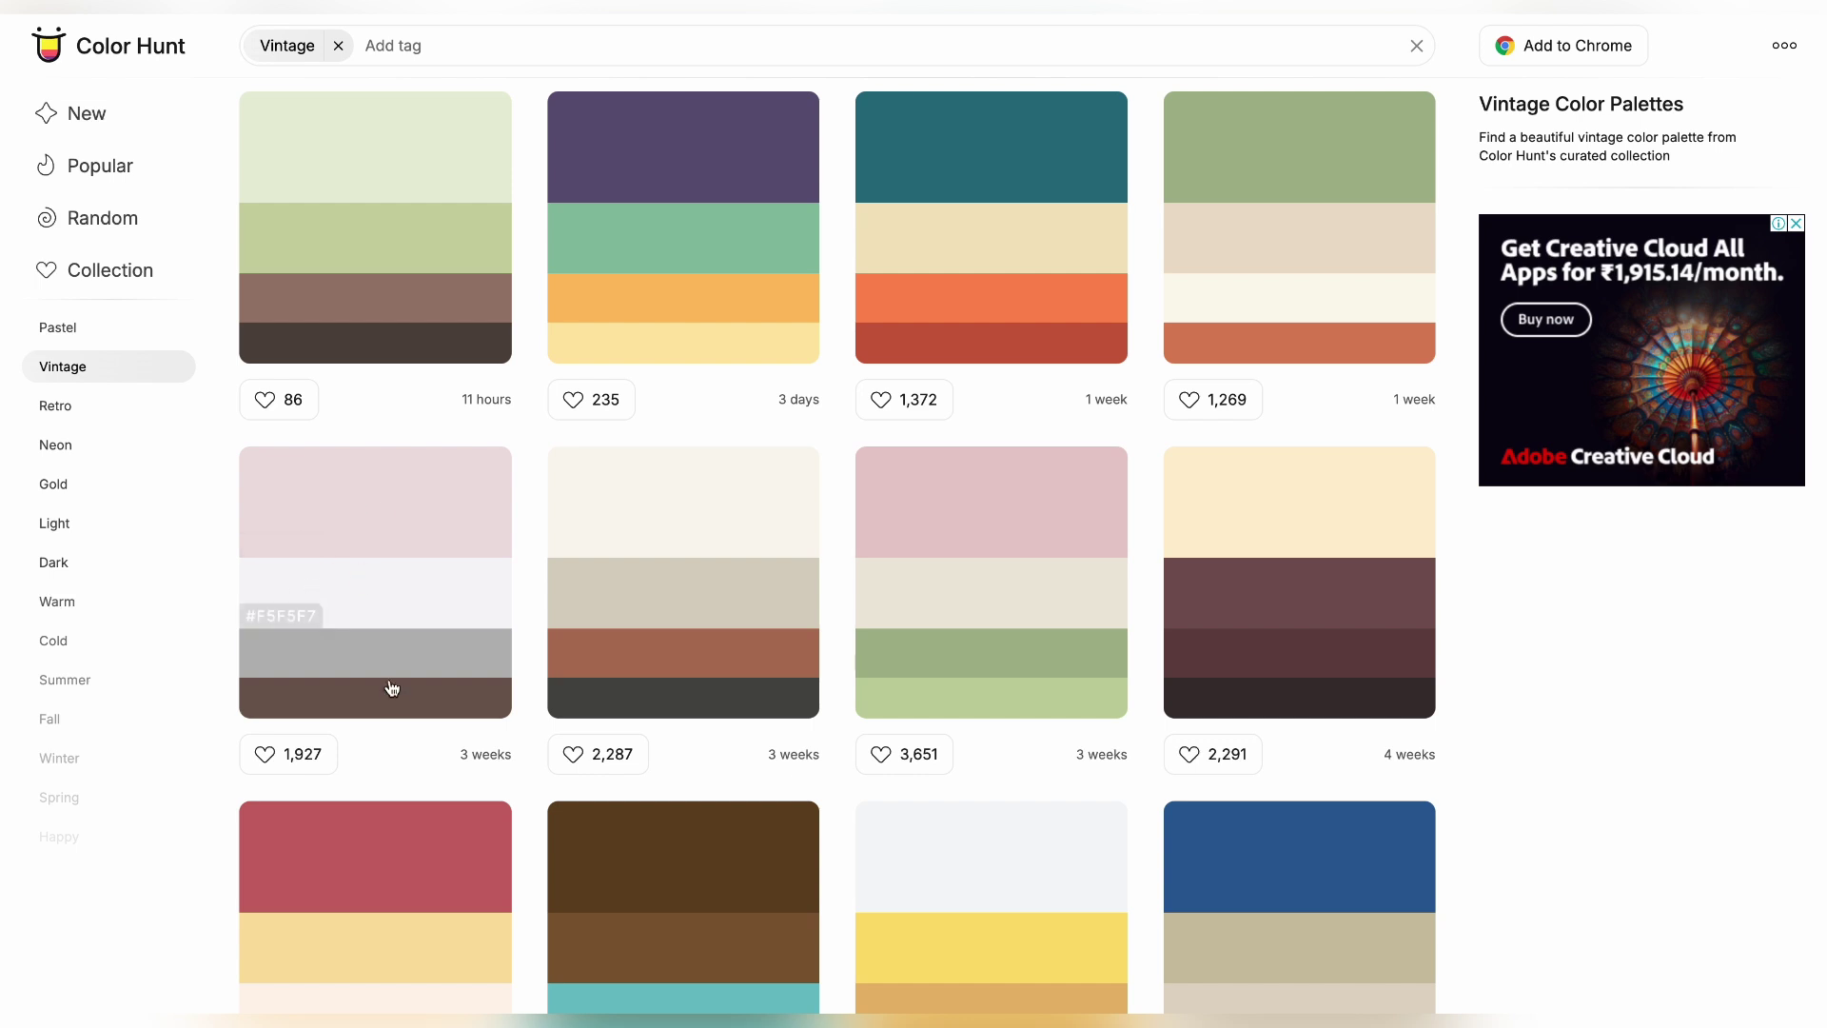
pyautogui.click(63, 607)
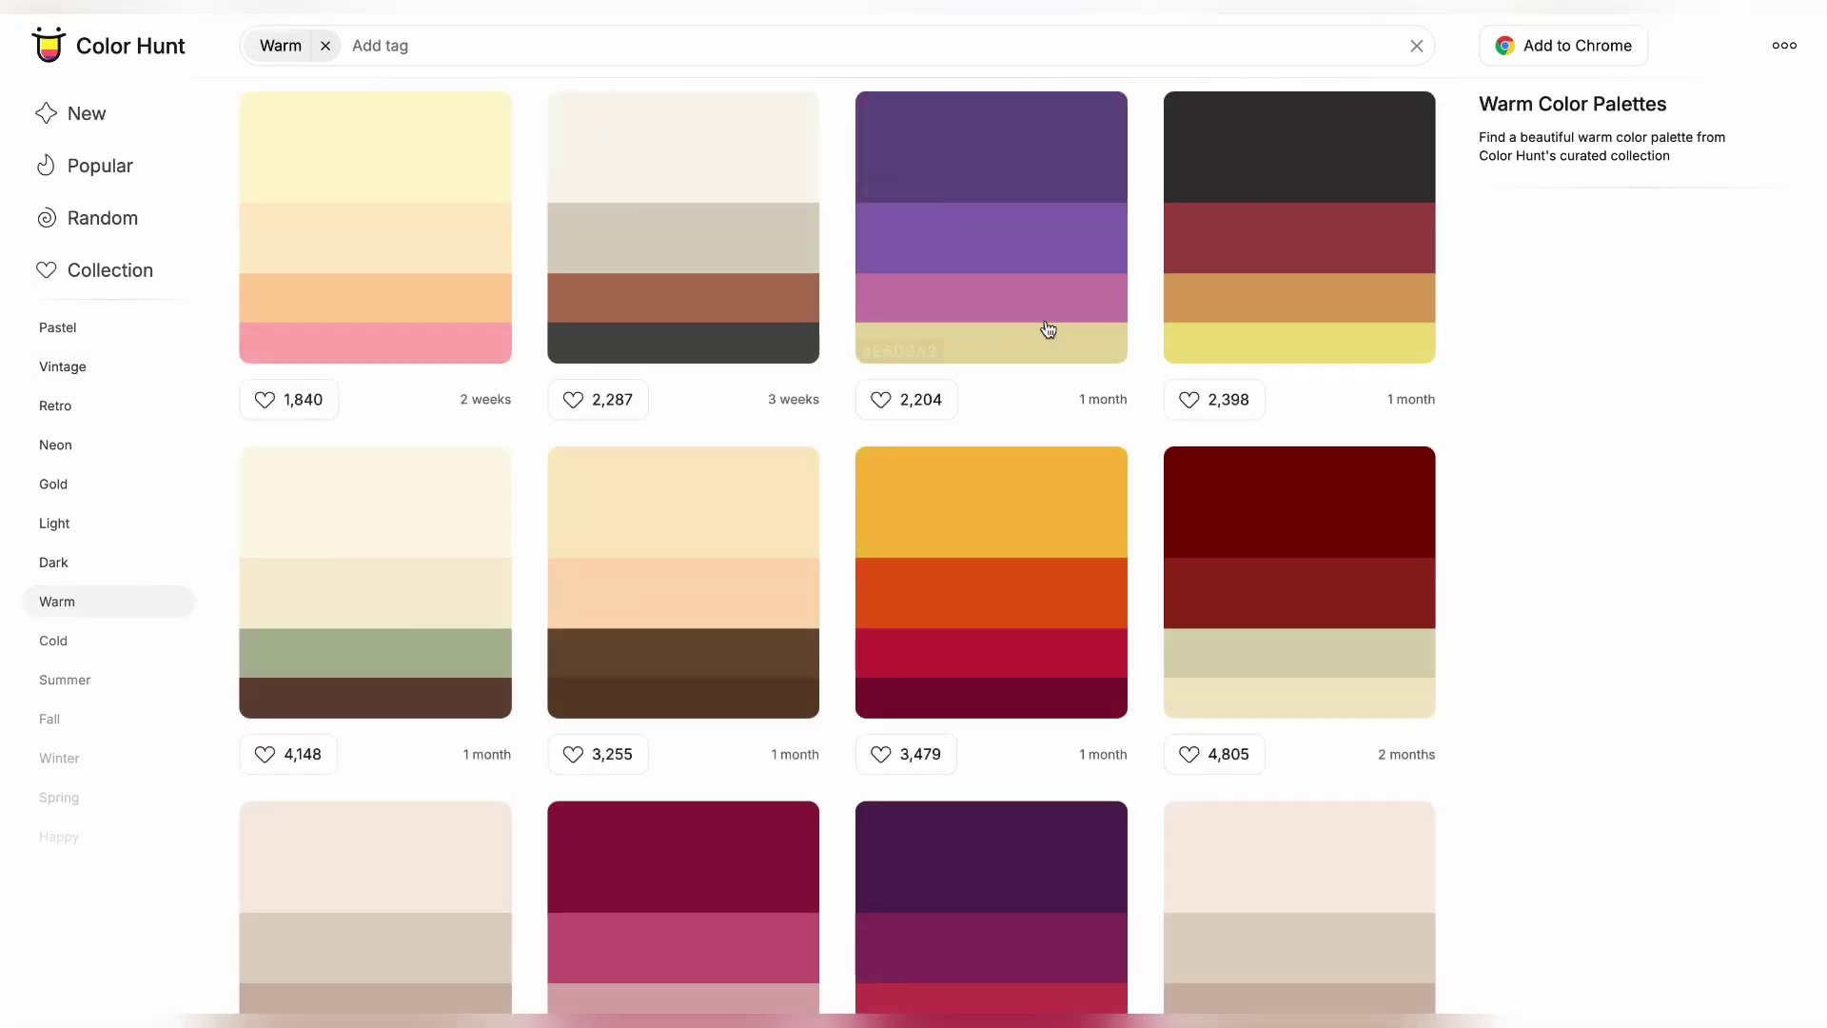
pyautogui.scroll(-13, 1358, 599)
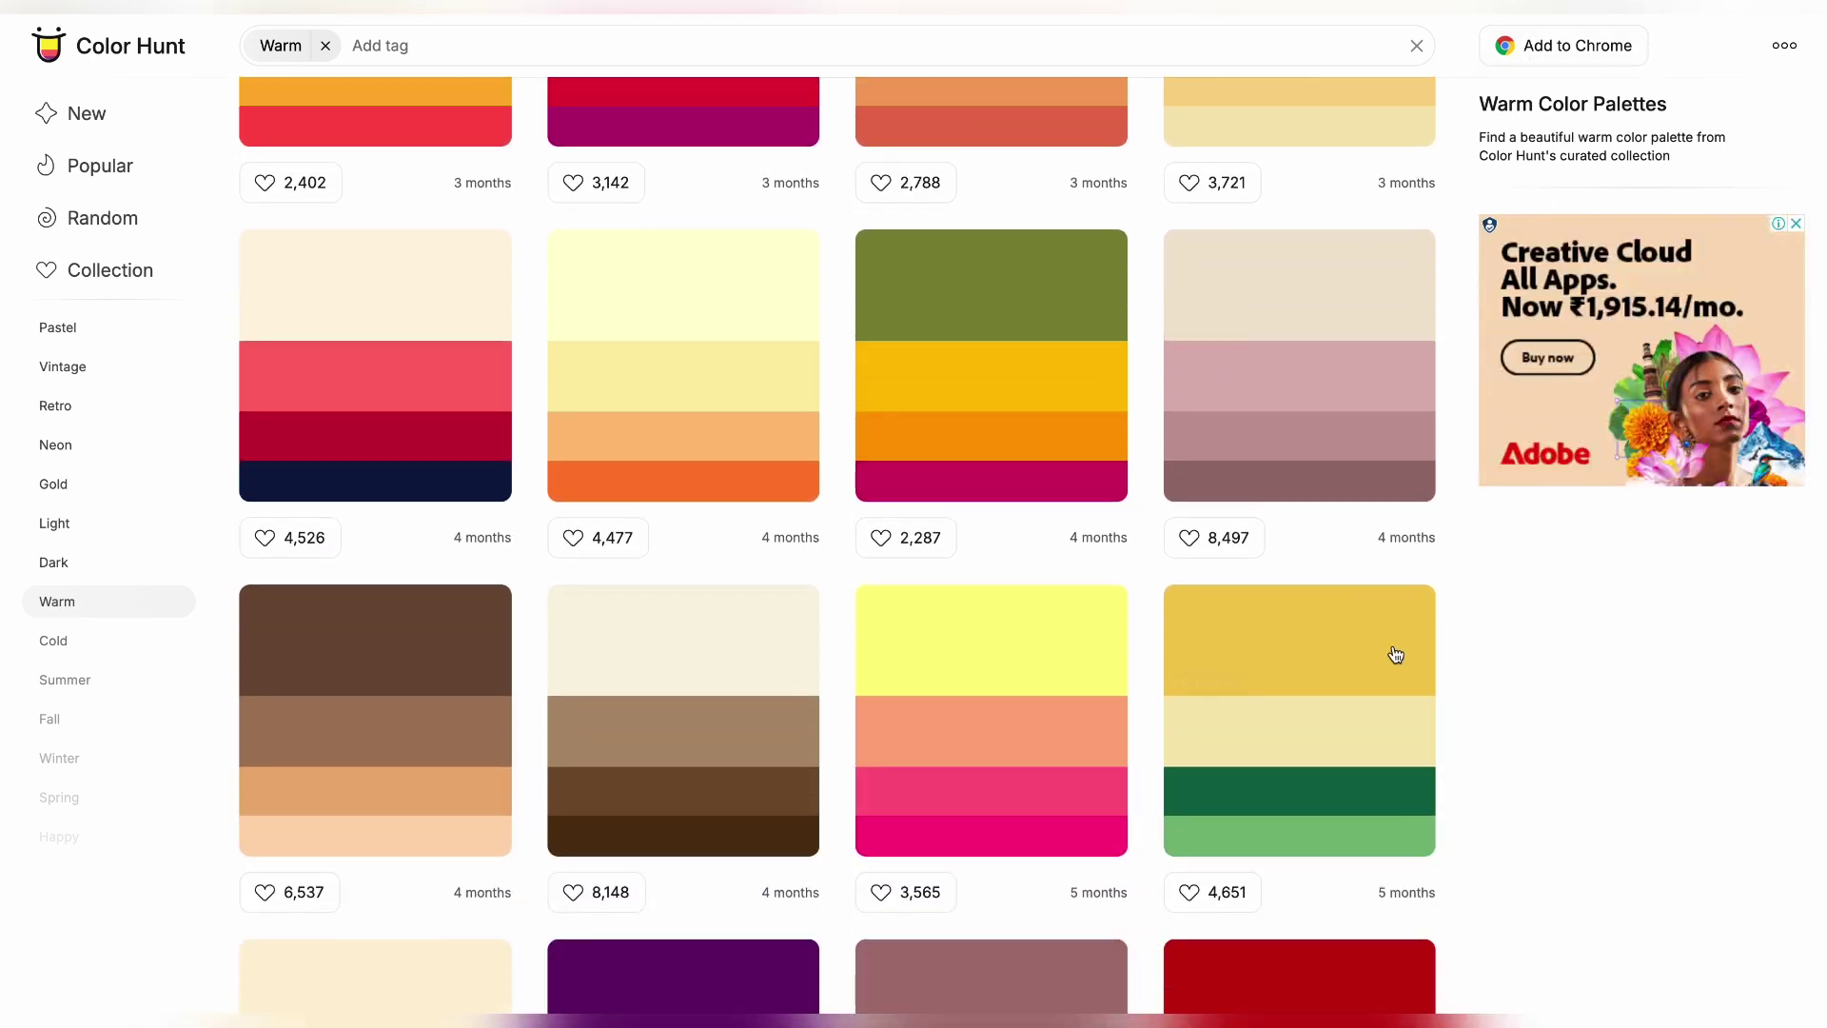
pyautogui.scroll(-17, 1395, 655)
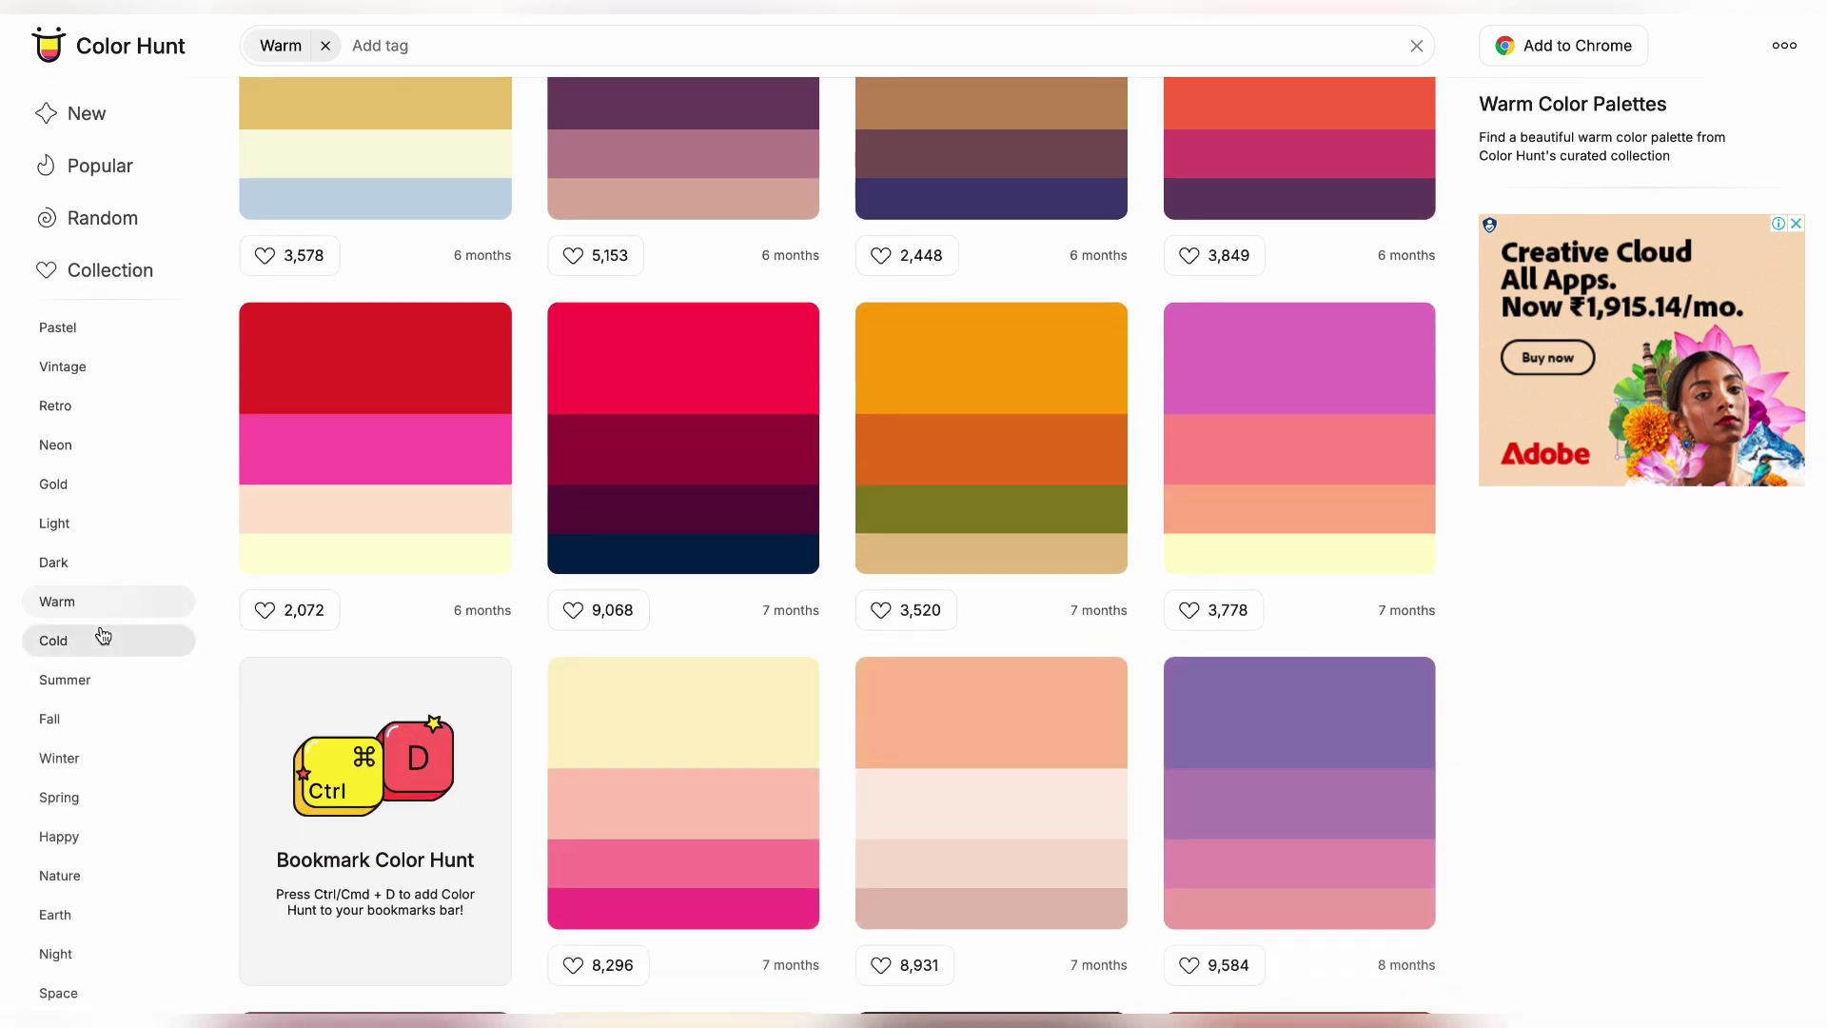
# Filter the palettes by Cold and browse through the collection of cold palettes
pyautogui.click(103, 637)
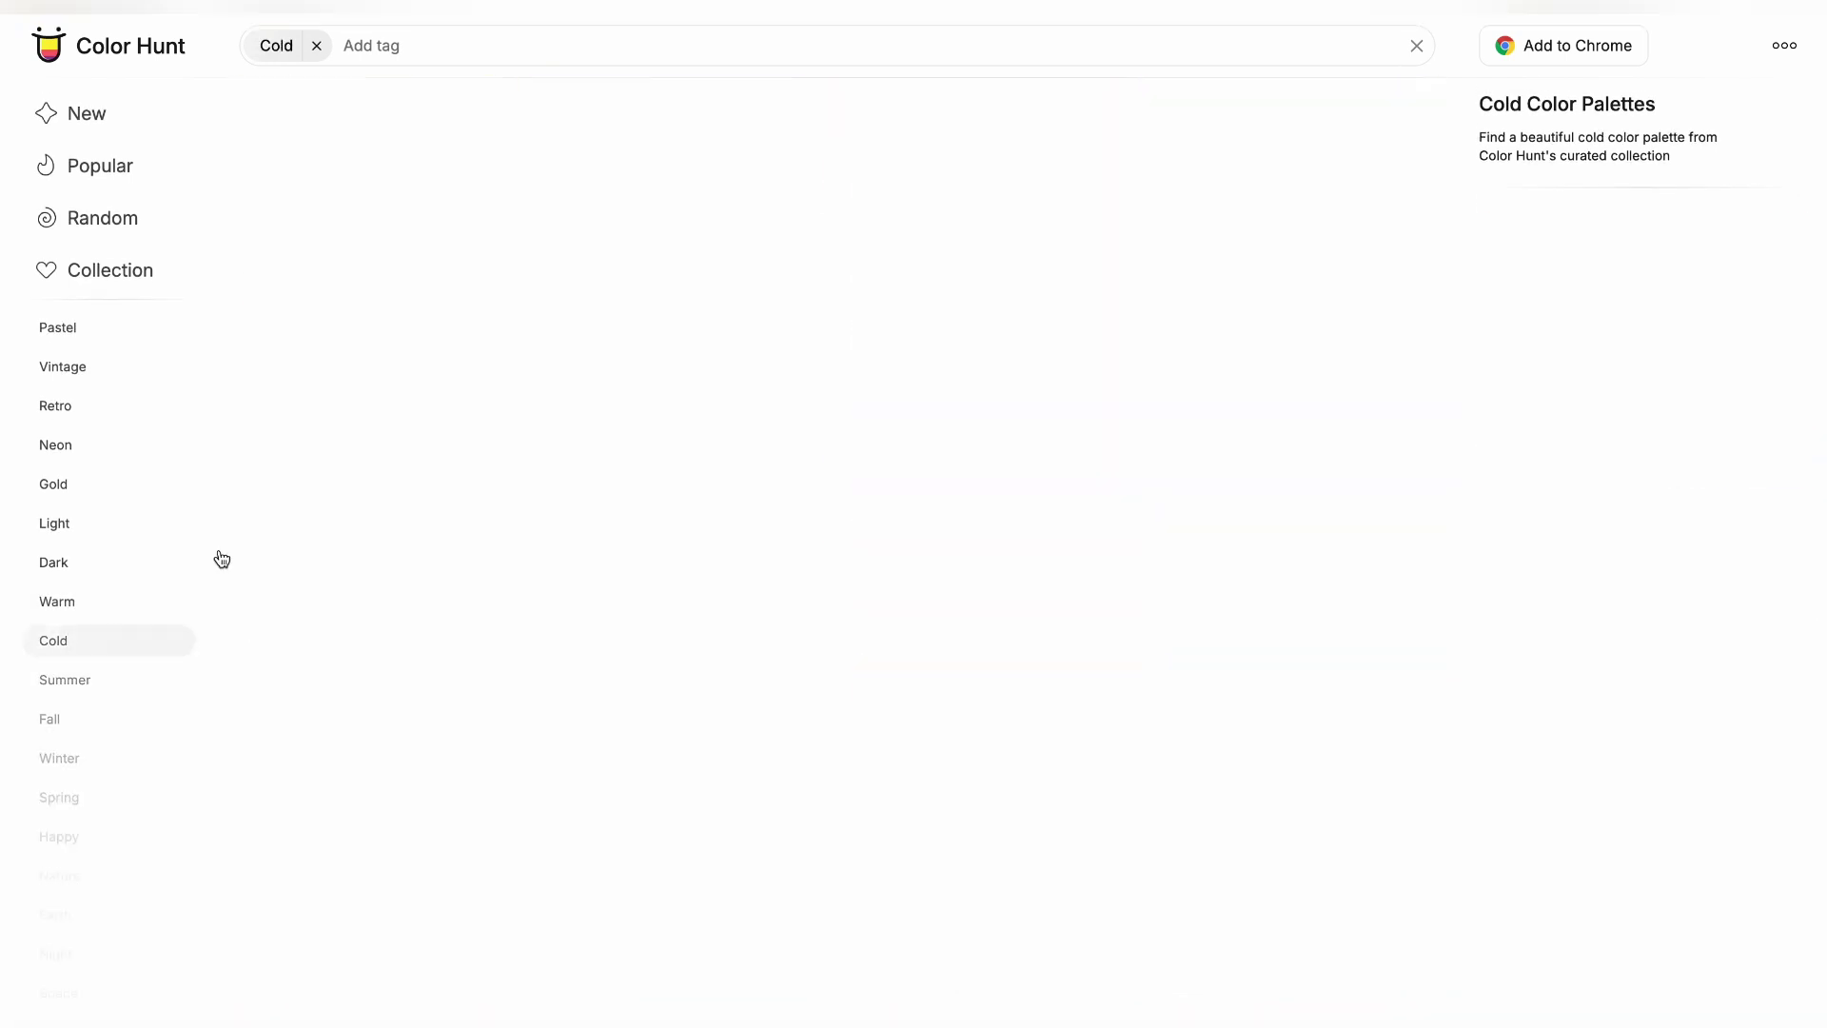
pyautogui.scroll(-11, 950, 515)
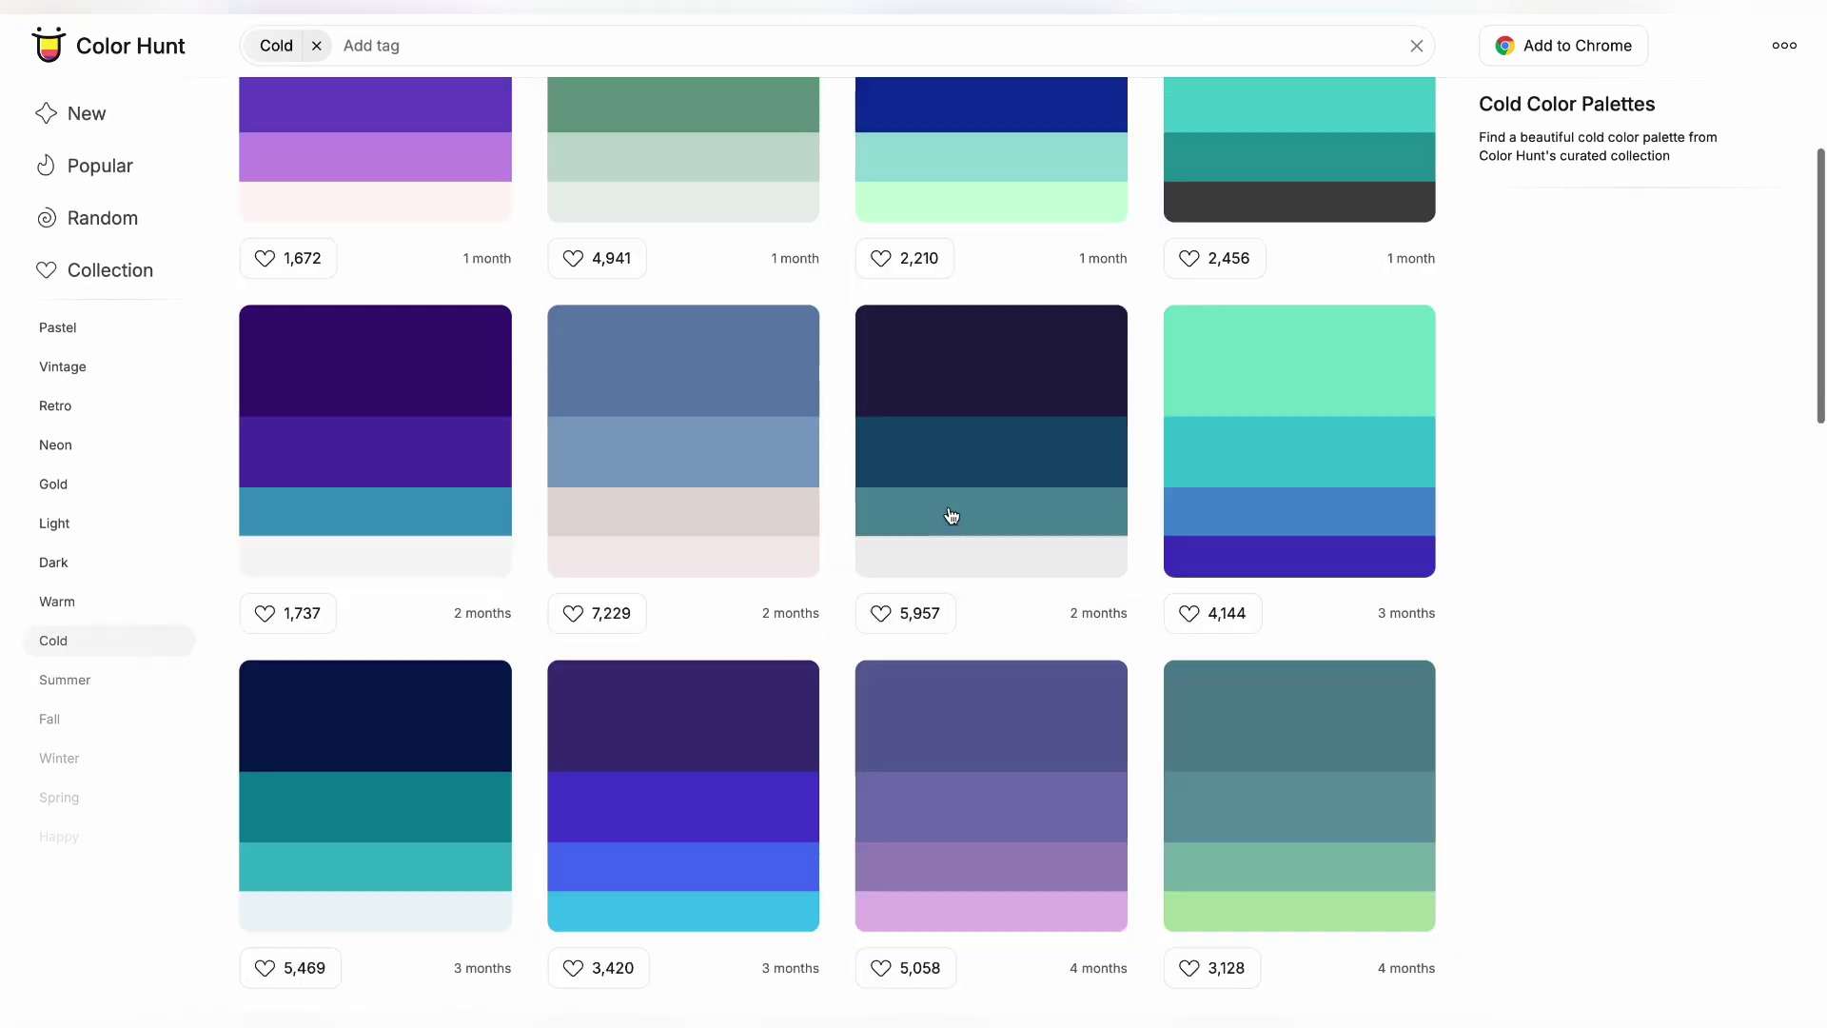
pyautogui.scroll(-12, 950, 515)
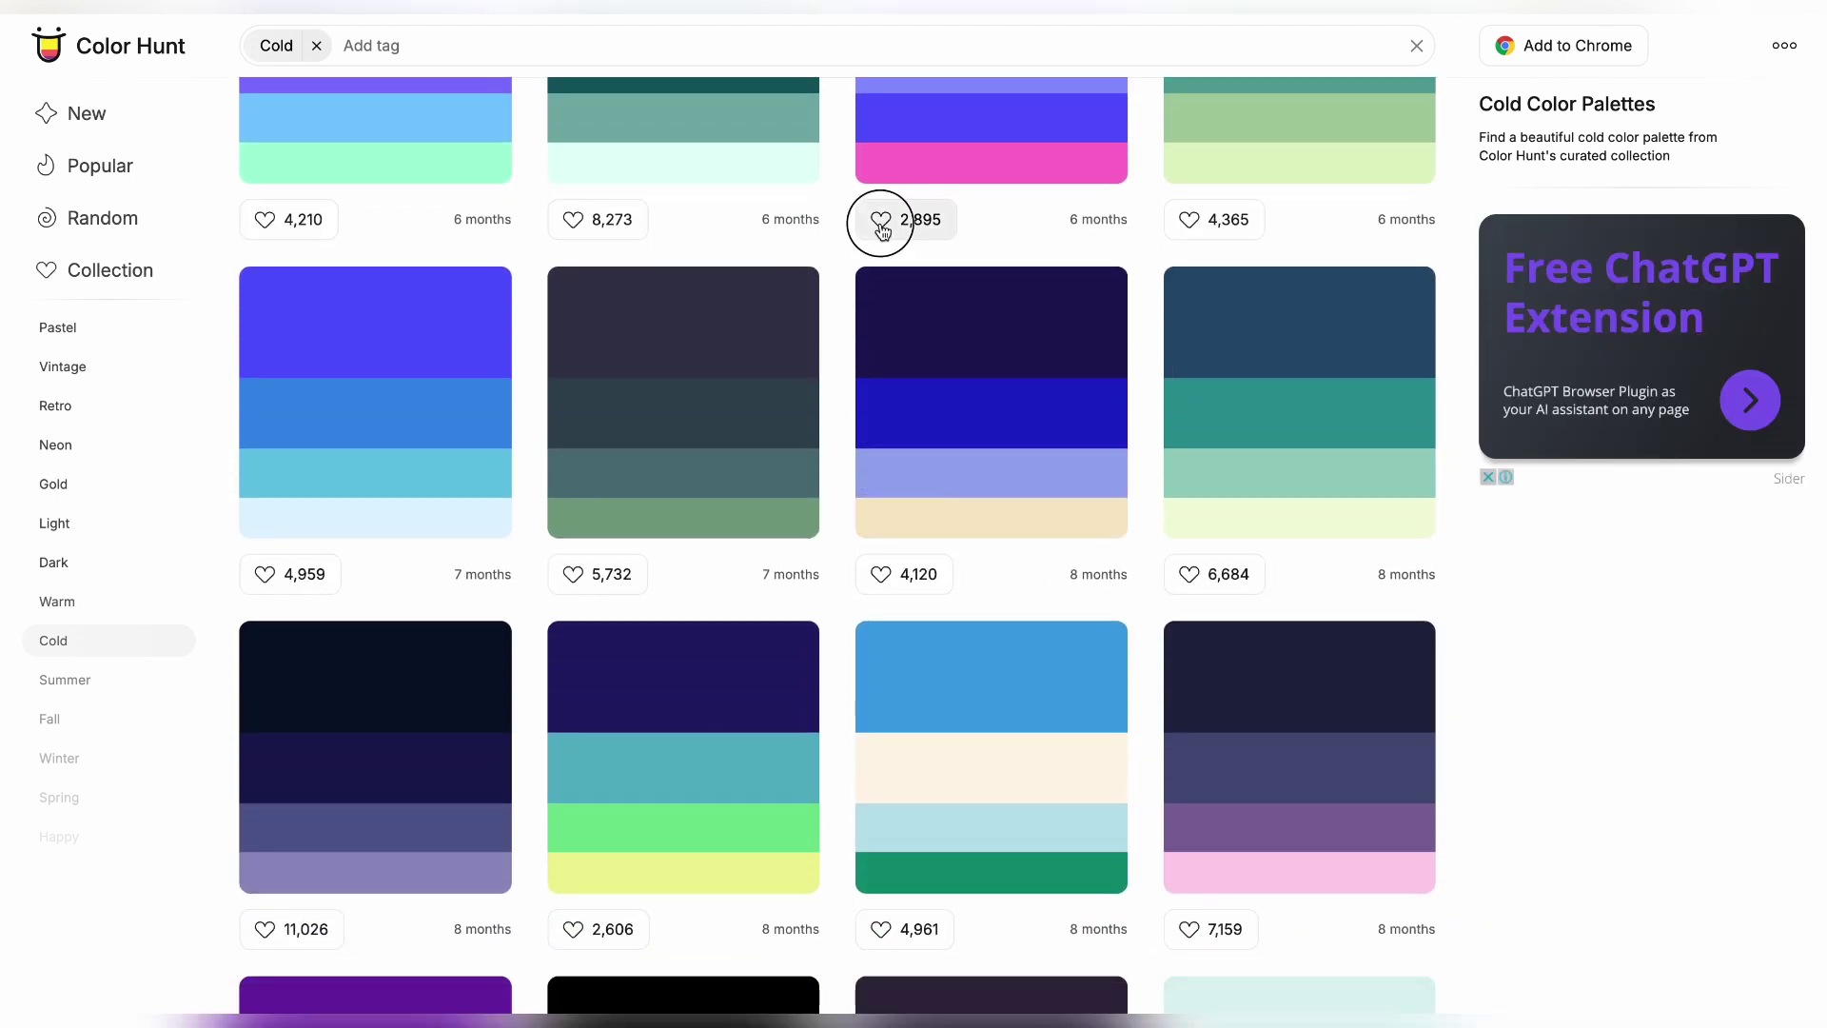
# Like the Cold palette of pale pink, blues and magenta, and toggle its like in the saved collection
pyautogui.click(882, 221)
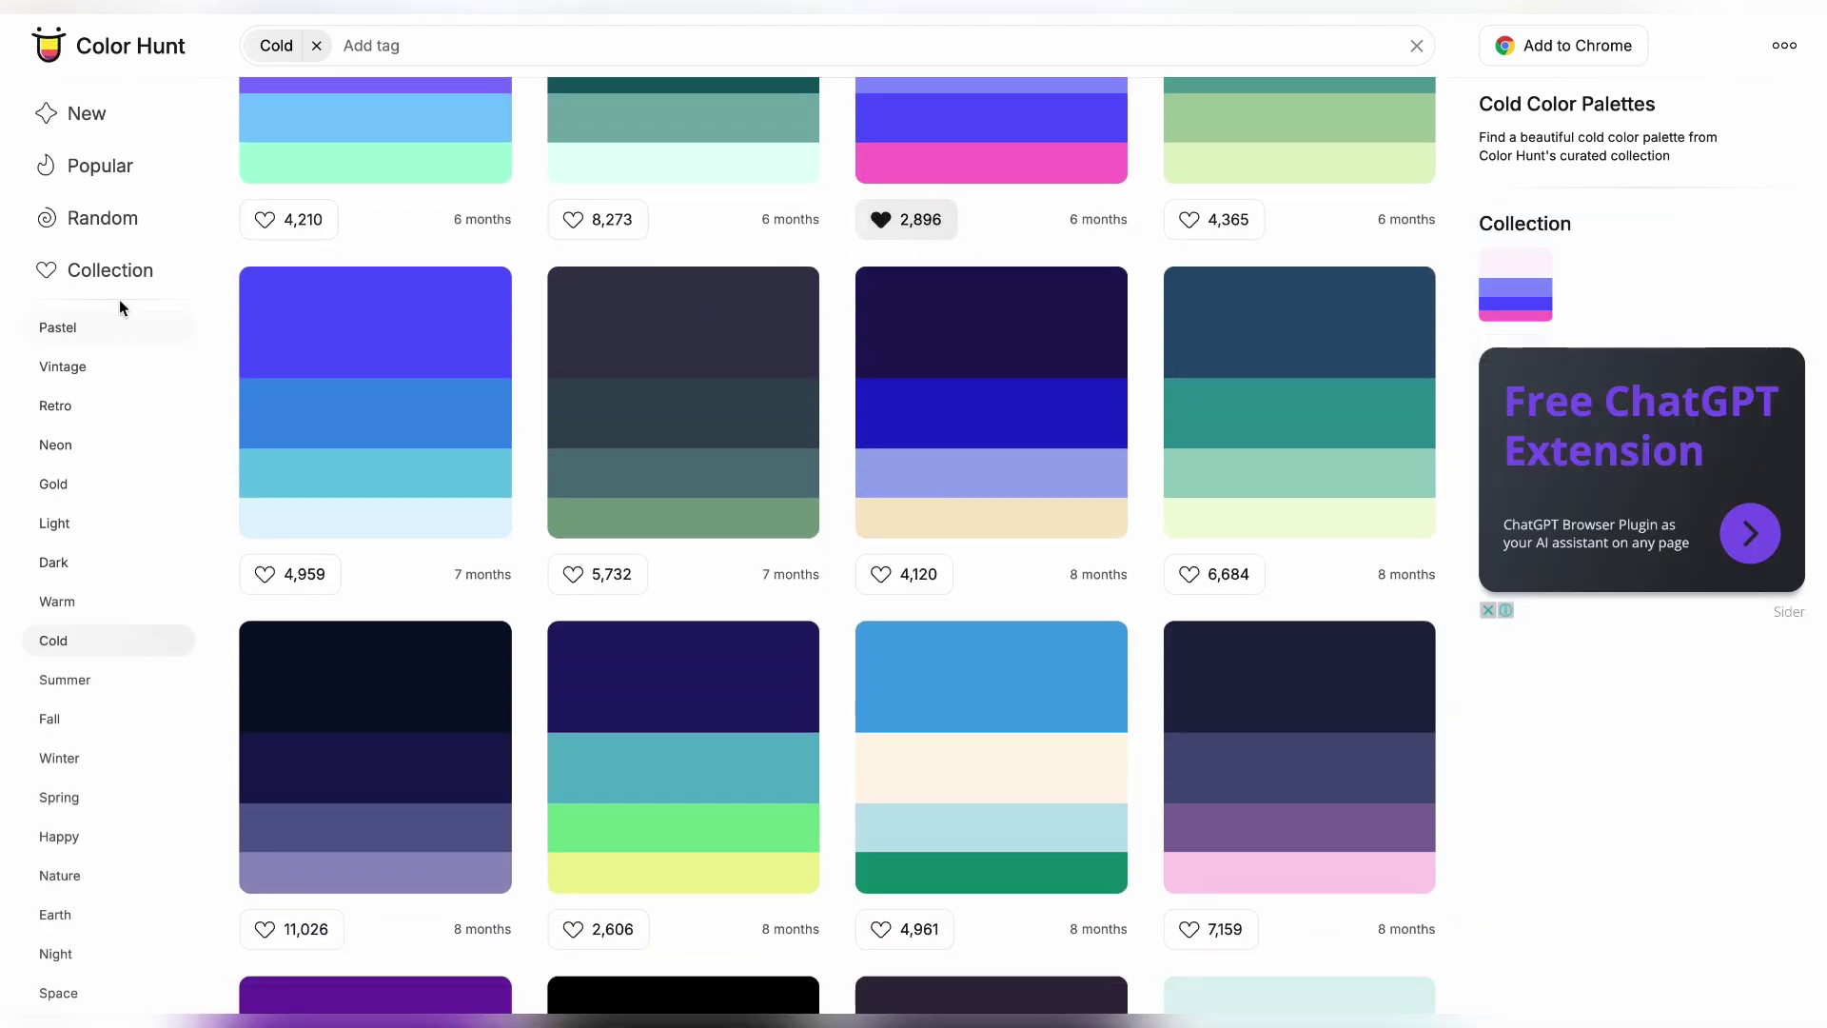
pyautogui.click(118, 274)
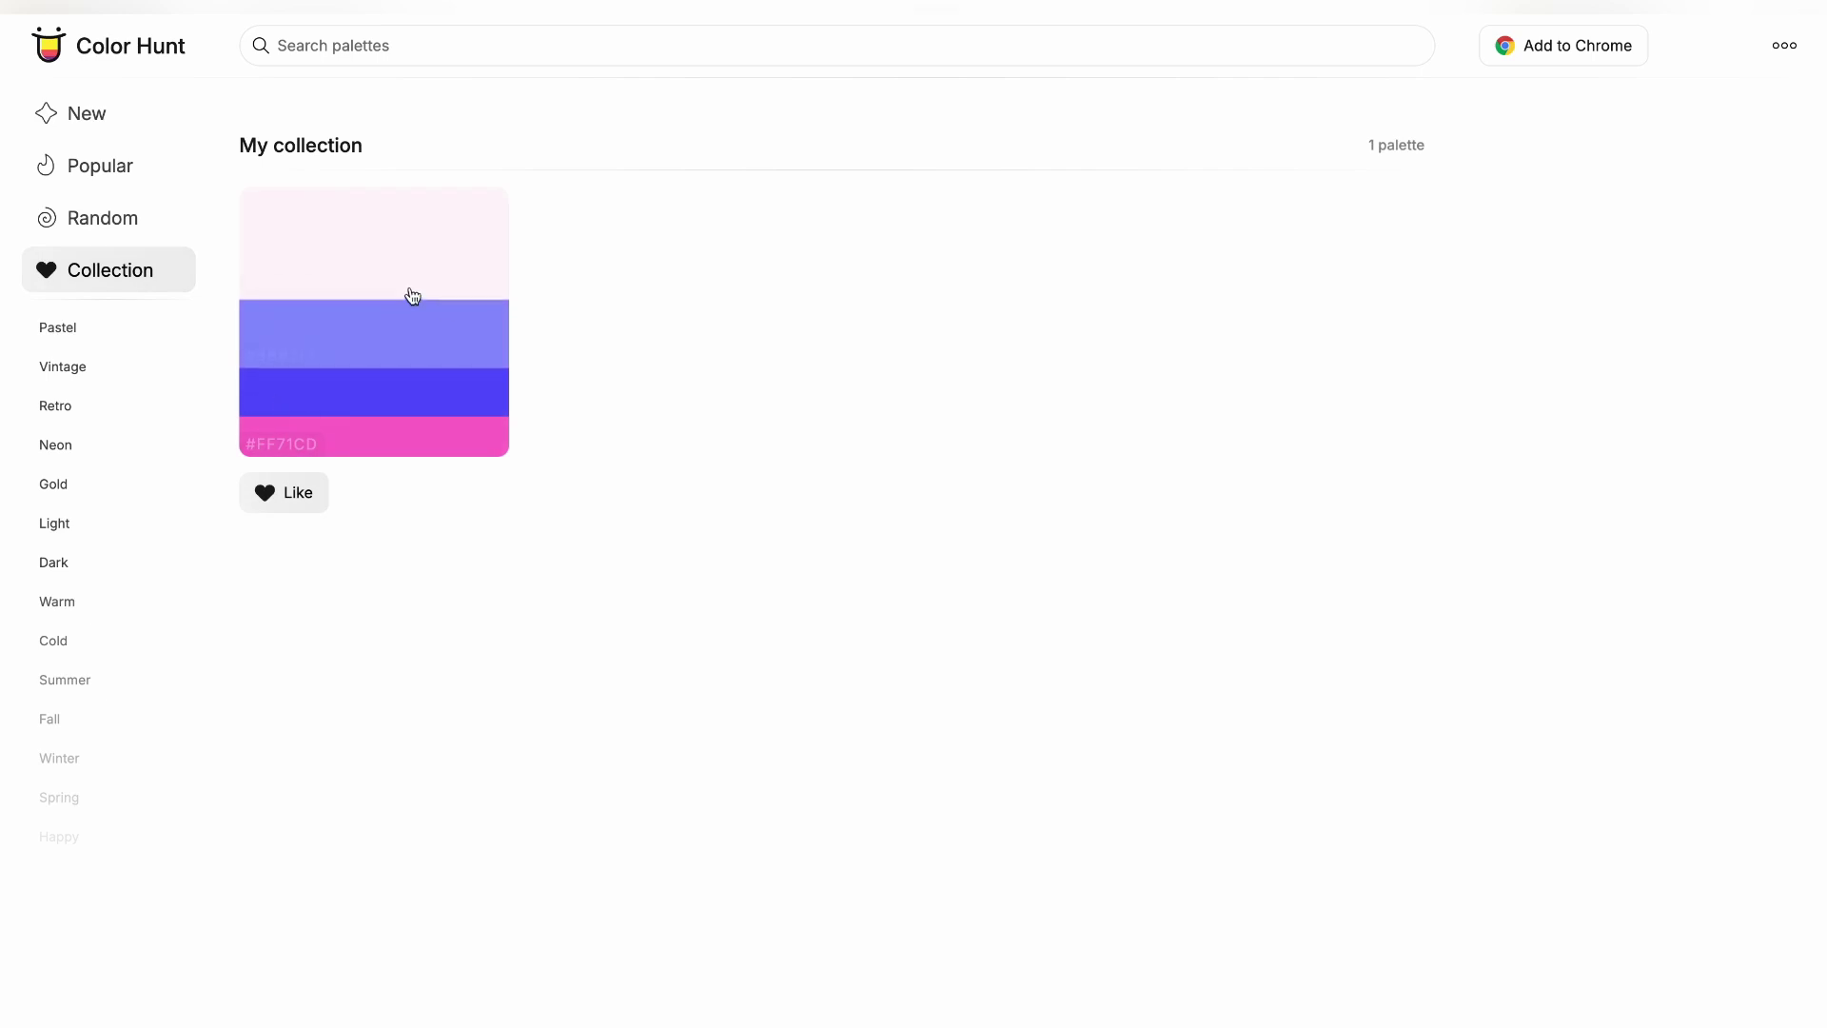
pyautogui.click(263, 496)
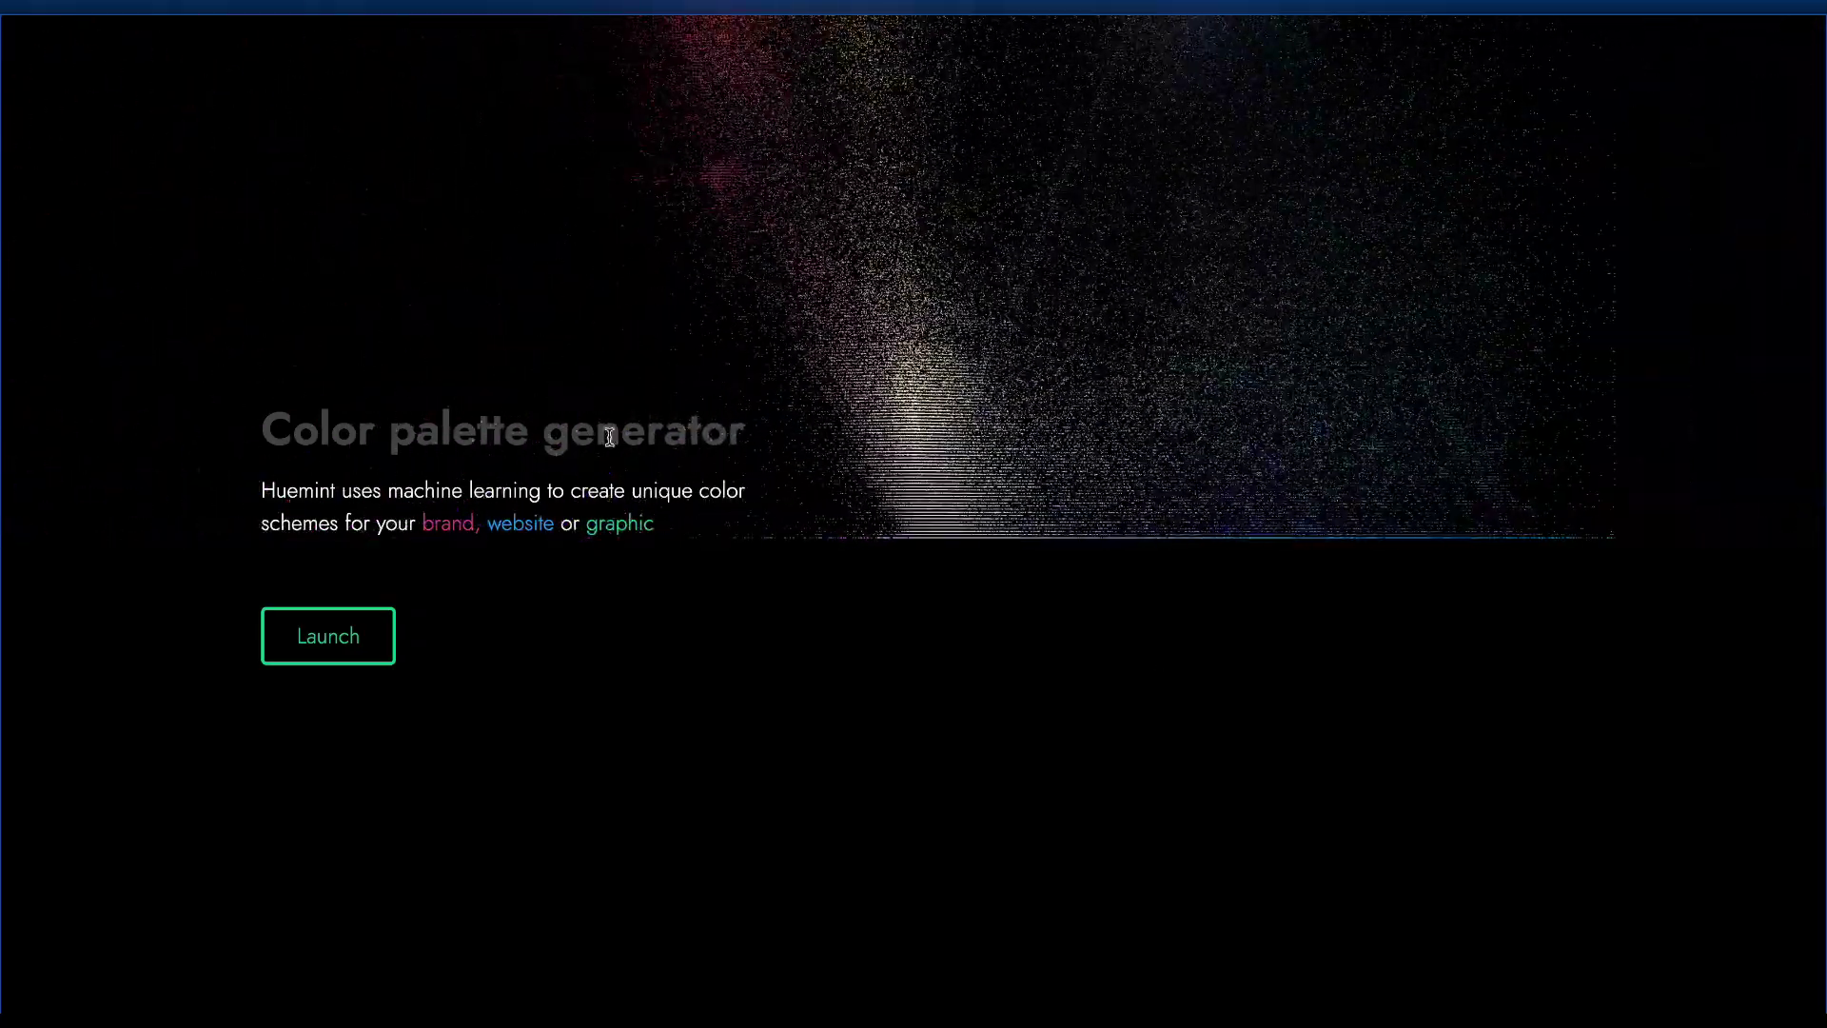
# Launch the Huemint color palette generator and examine the Intersection brand mockups
pyautogui.click(358, 642)
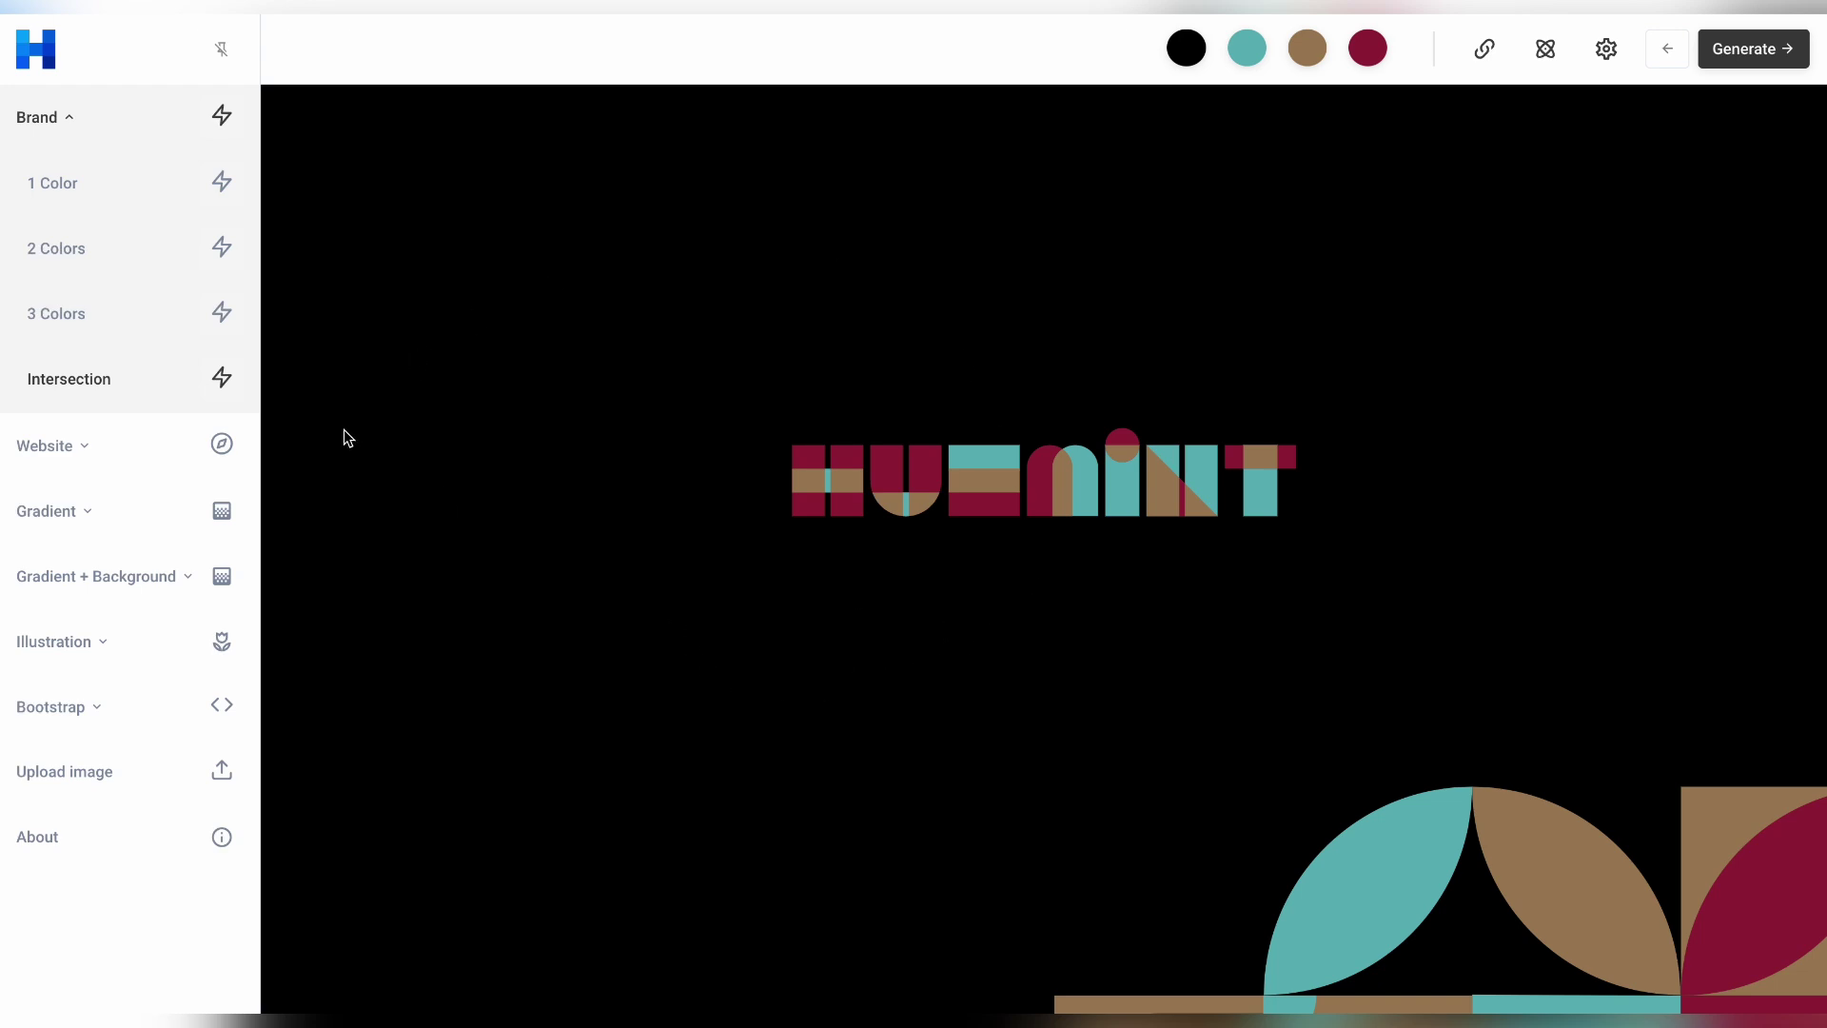
pyautogui.scroll(-5, 1059, 588)
pyautogui.scroll(-5, 1059, 588)
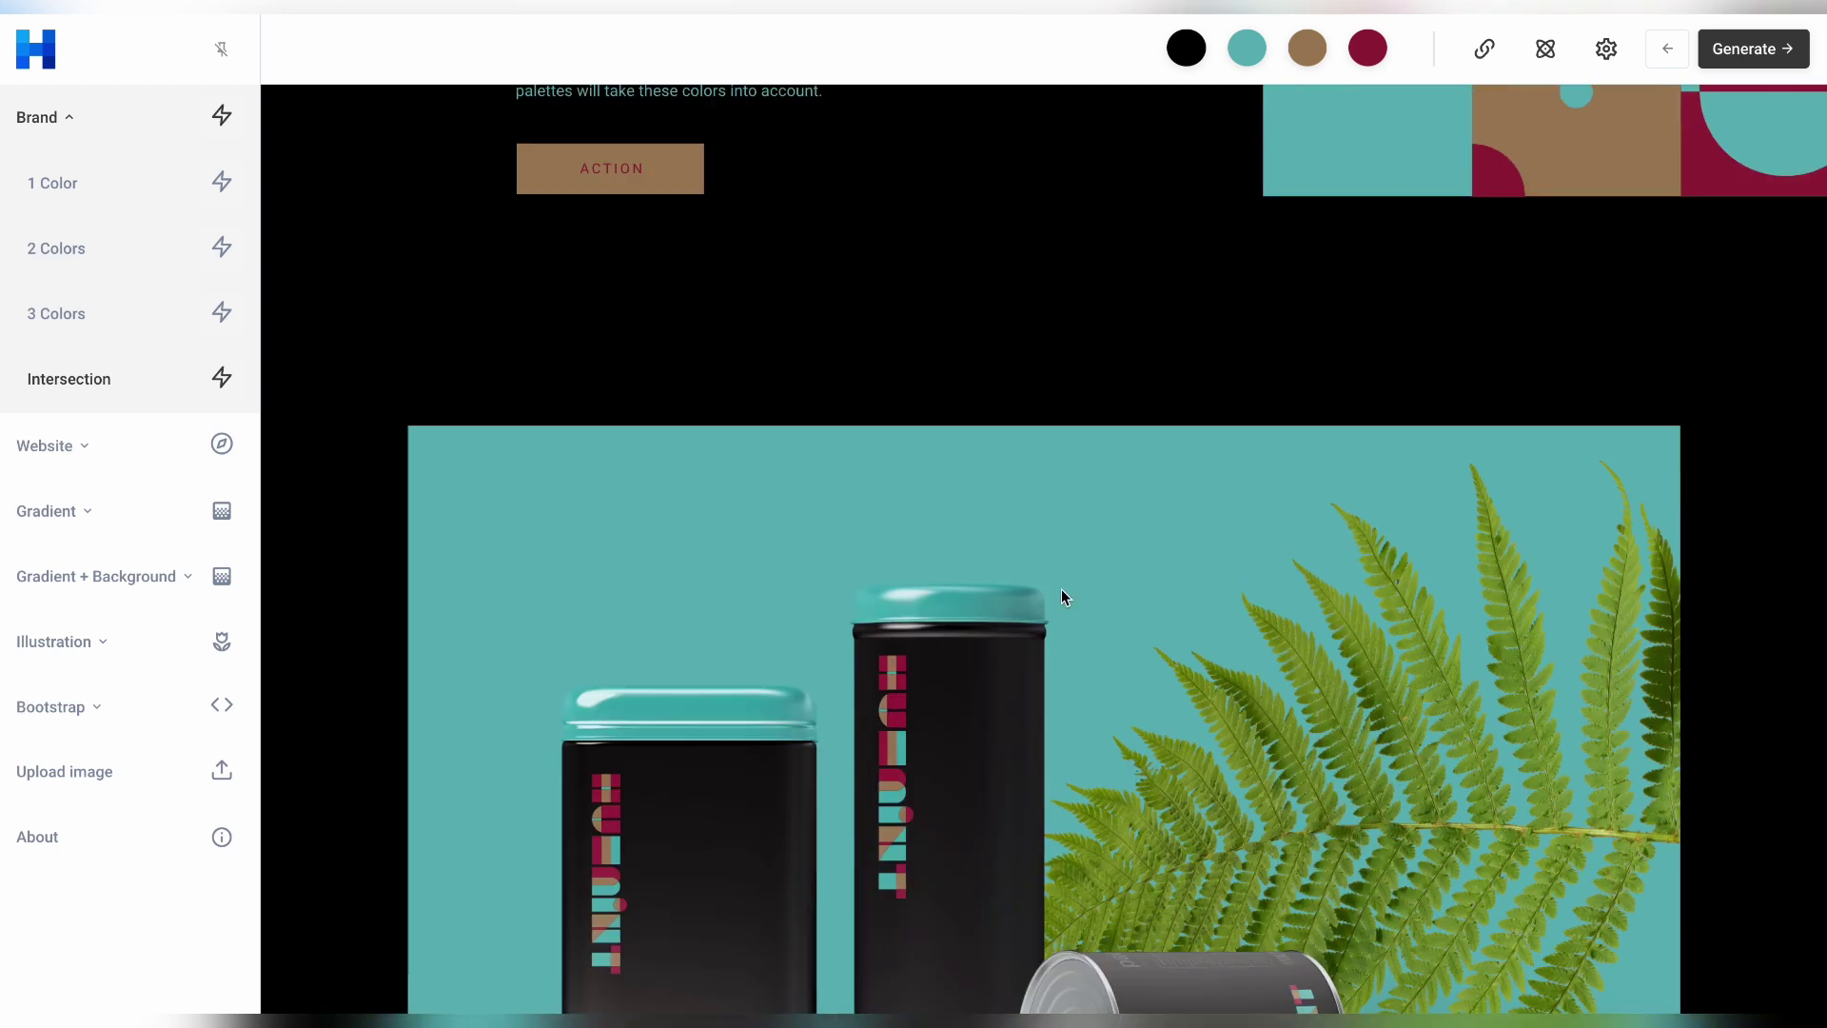
pyautogui.scroll(-10, 1062, 590)
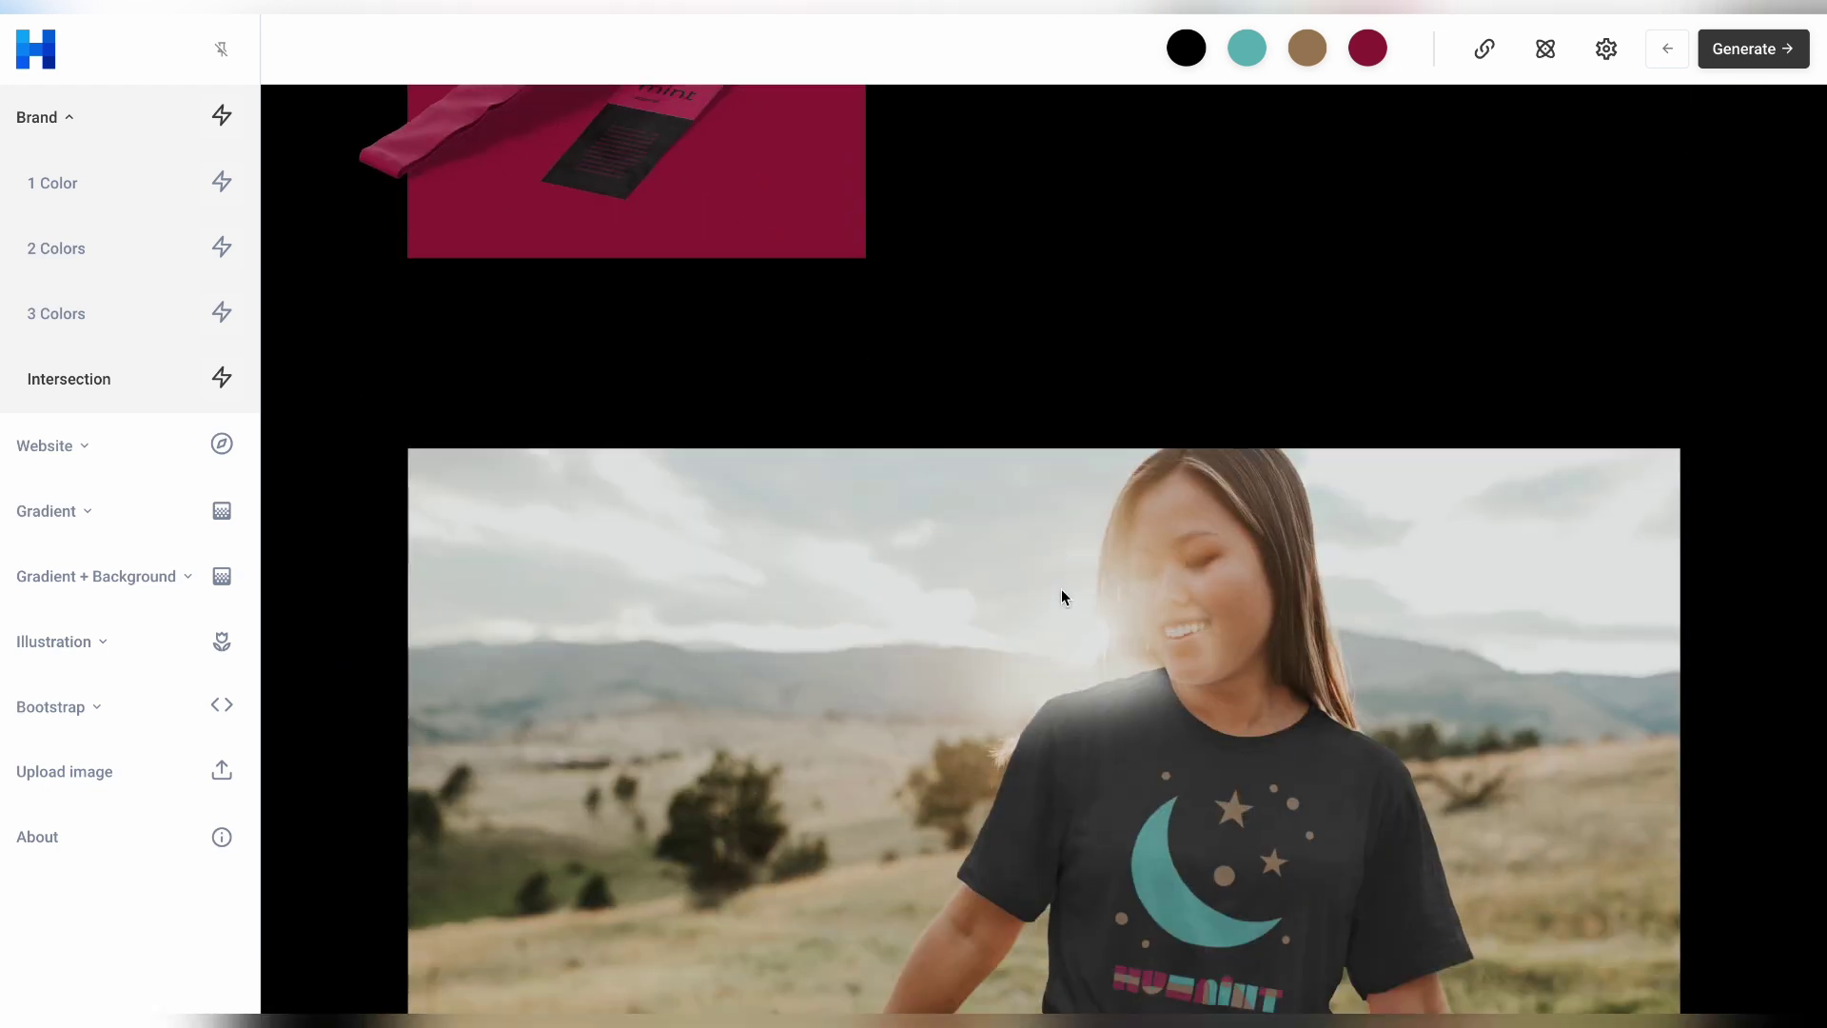
pyautogui.scroll(-2, 1061, 597)
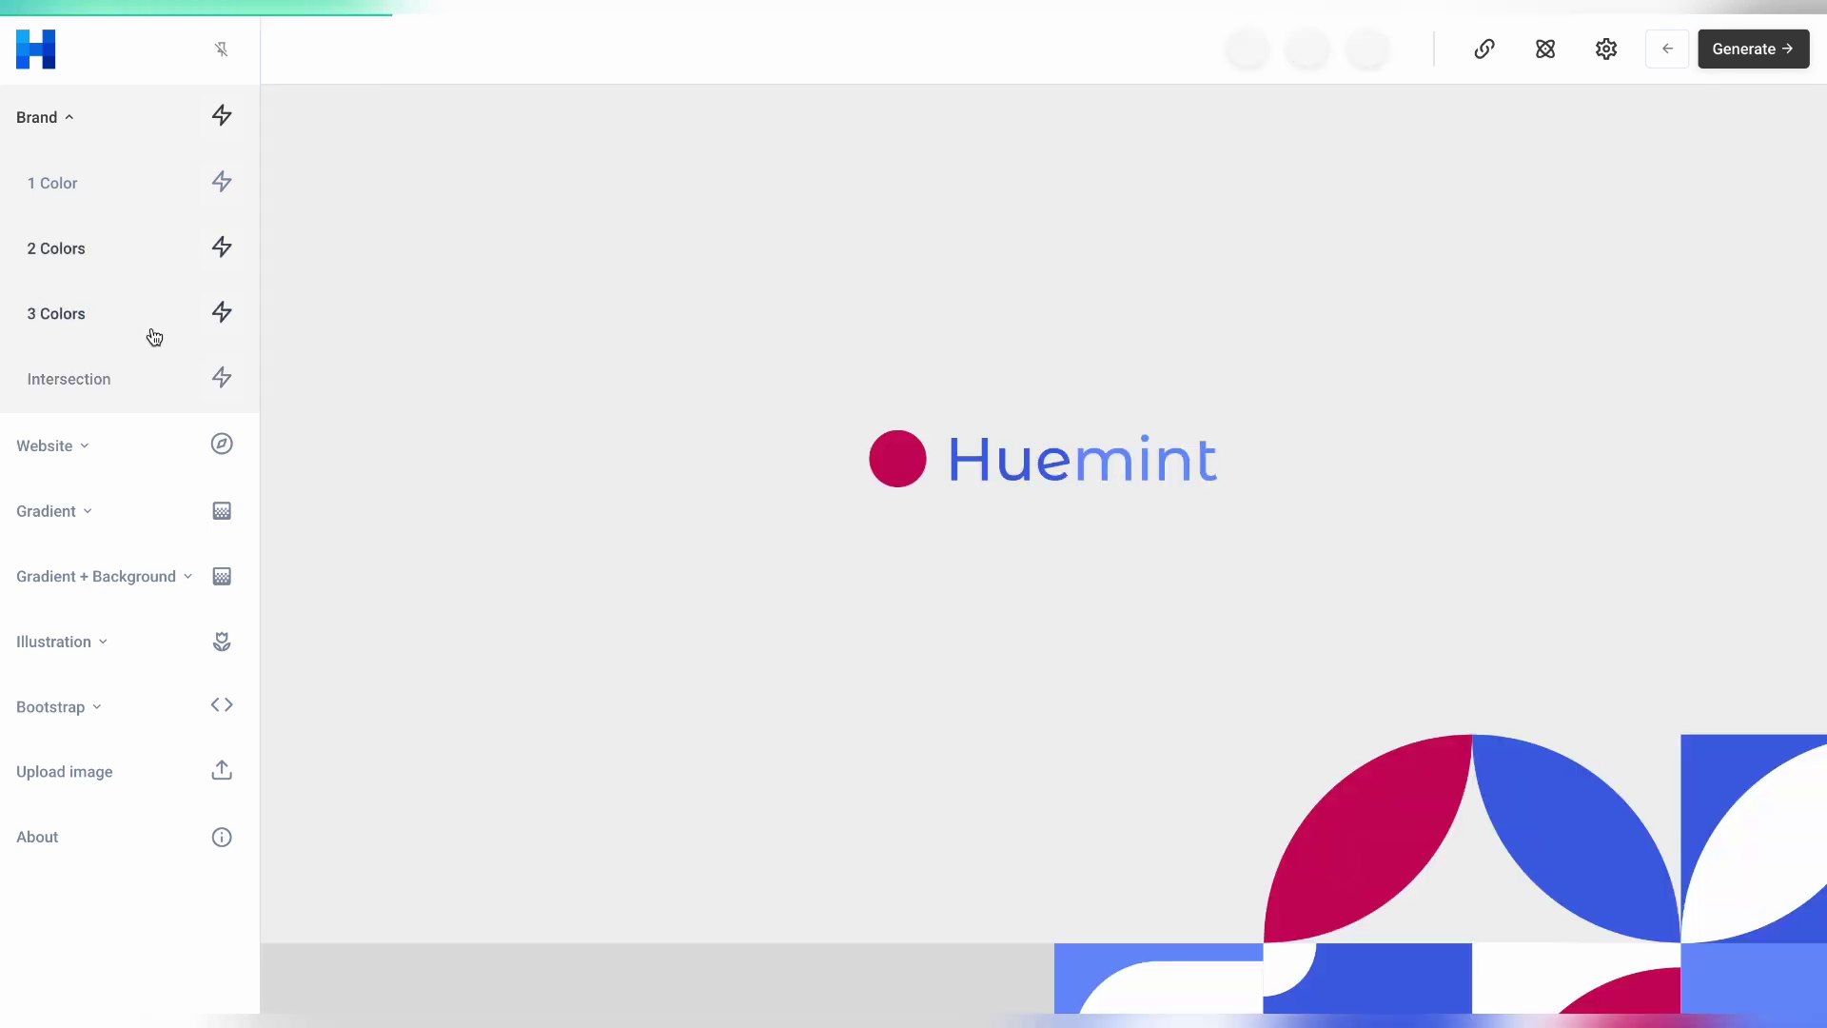
# Examine the brand previews and product mockups for the 2 Colors and 3 Colors schemes
pyautogui.scroll(-10, 545, 564)
pyautogui.scroll(-10, 542, 556)
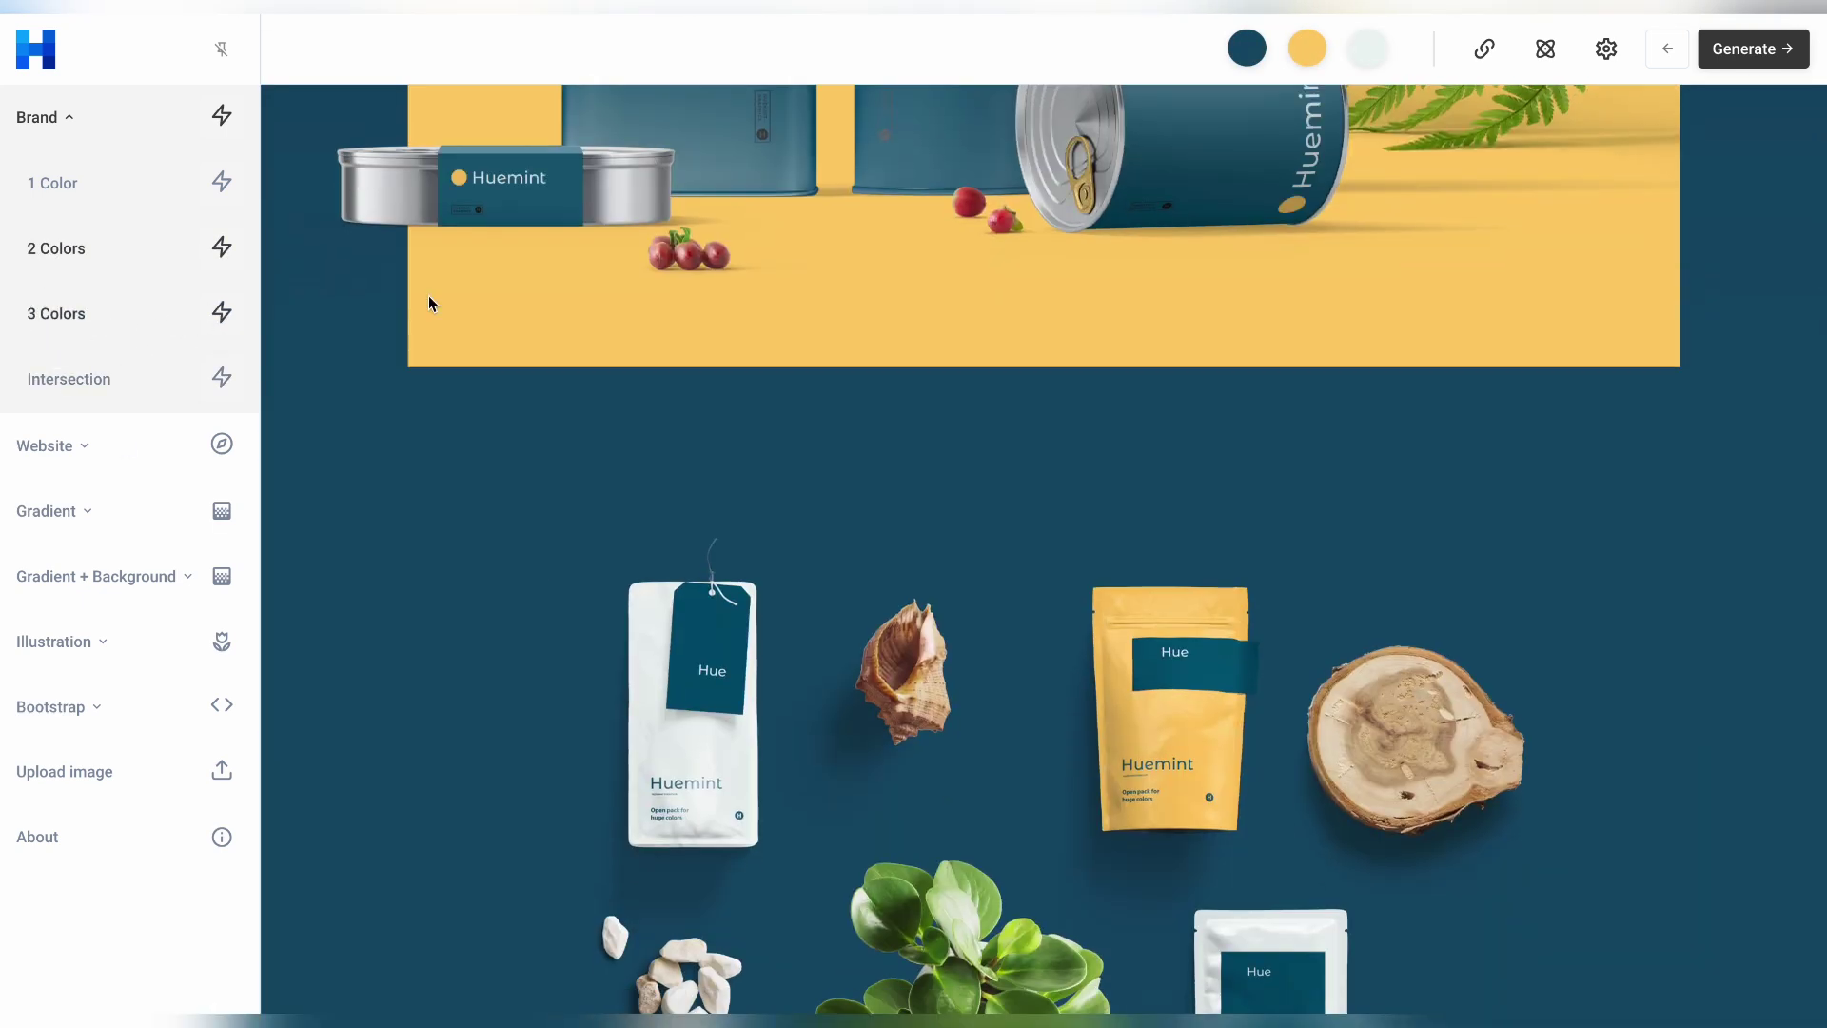
pyautogui.scroll(-5, 695, 699)
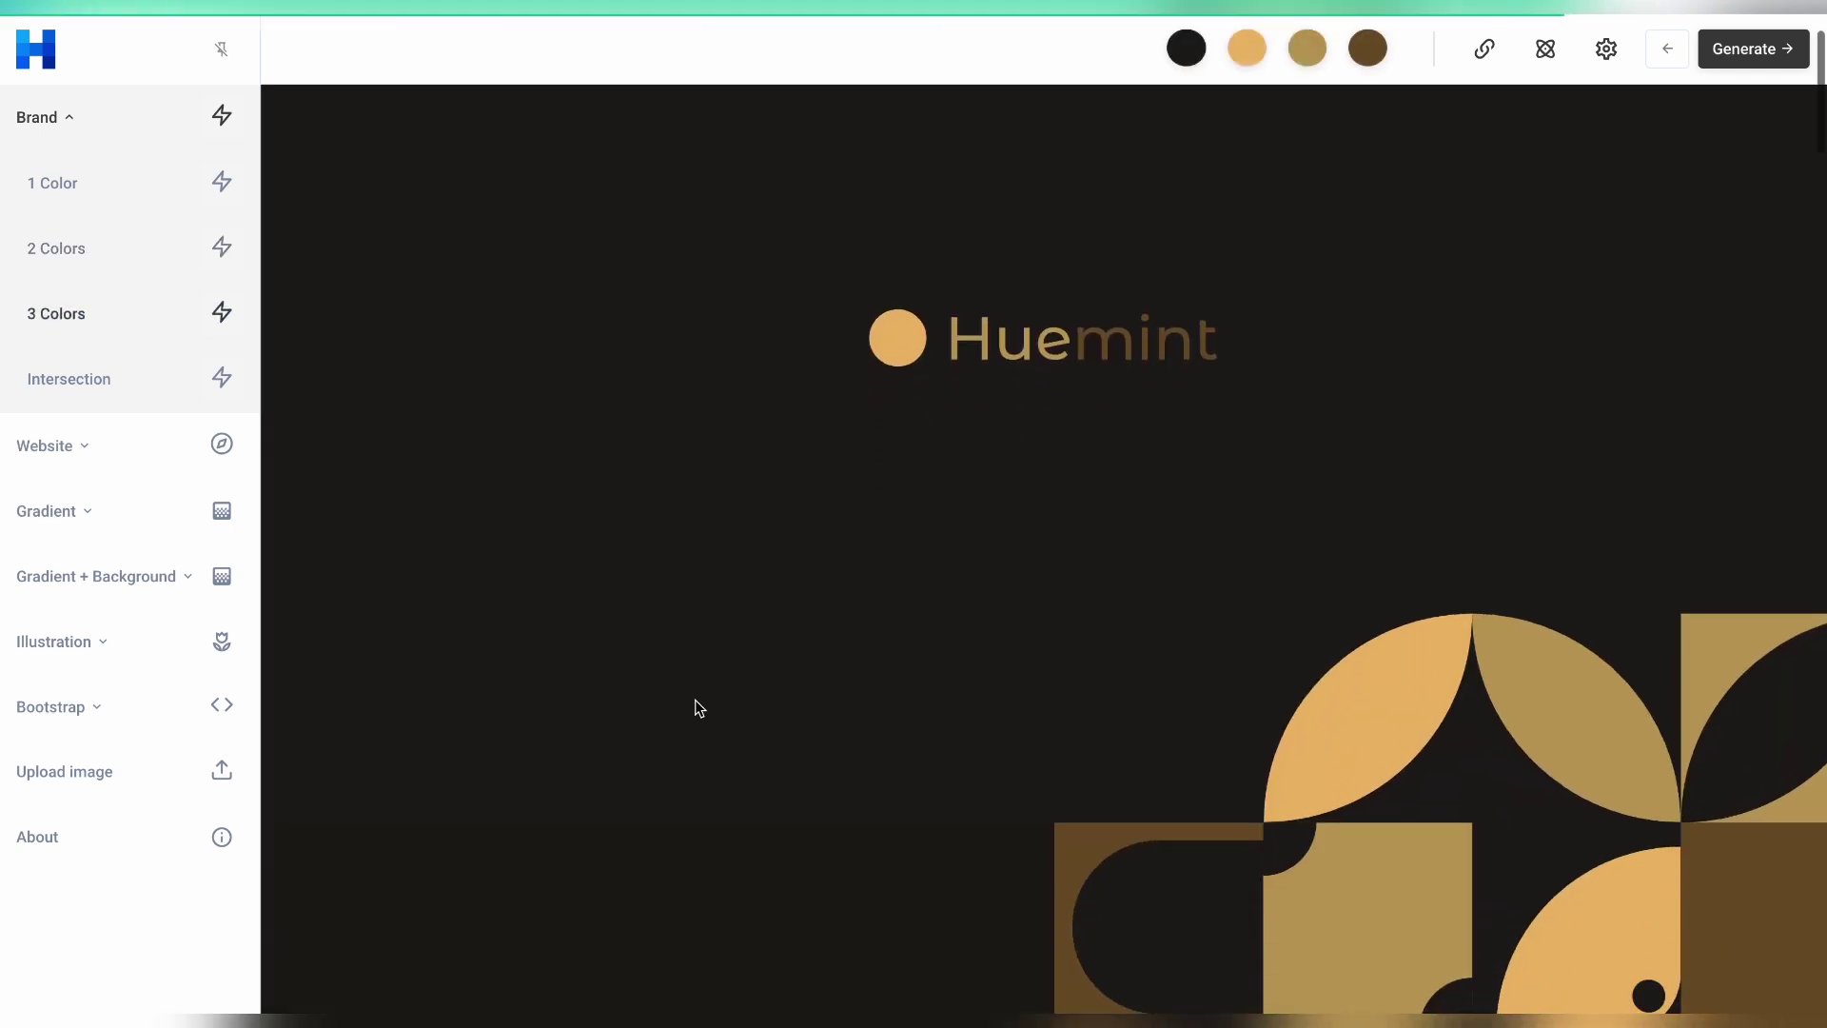
pyautogui.scroll(-2, 695, 692)
pyautogui.scroll(-5, 695, 700)
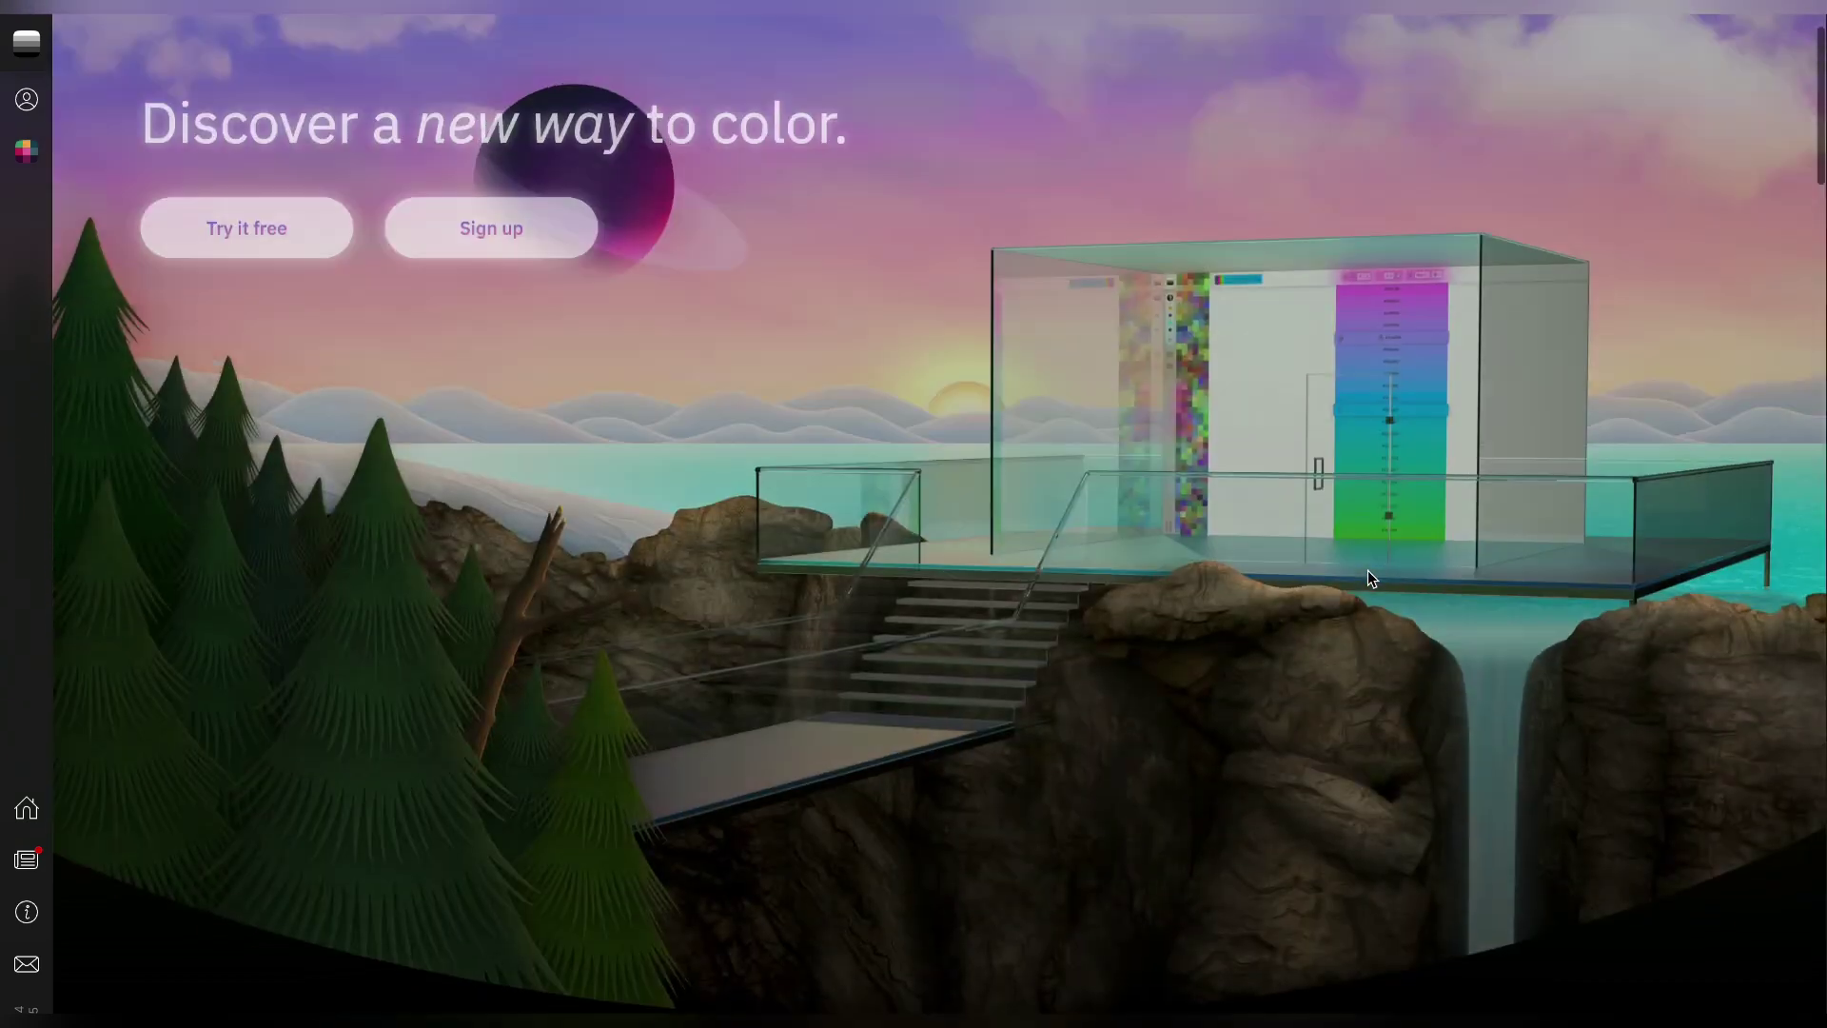
# Read the Color Studio landing page, from its introduction to the three steps on Color Grid, Color Scales and copying colors
pyautogui.scroll(-3, 1370, 577)
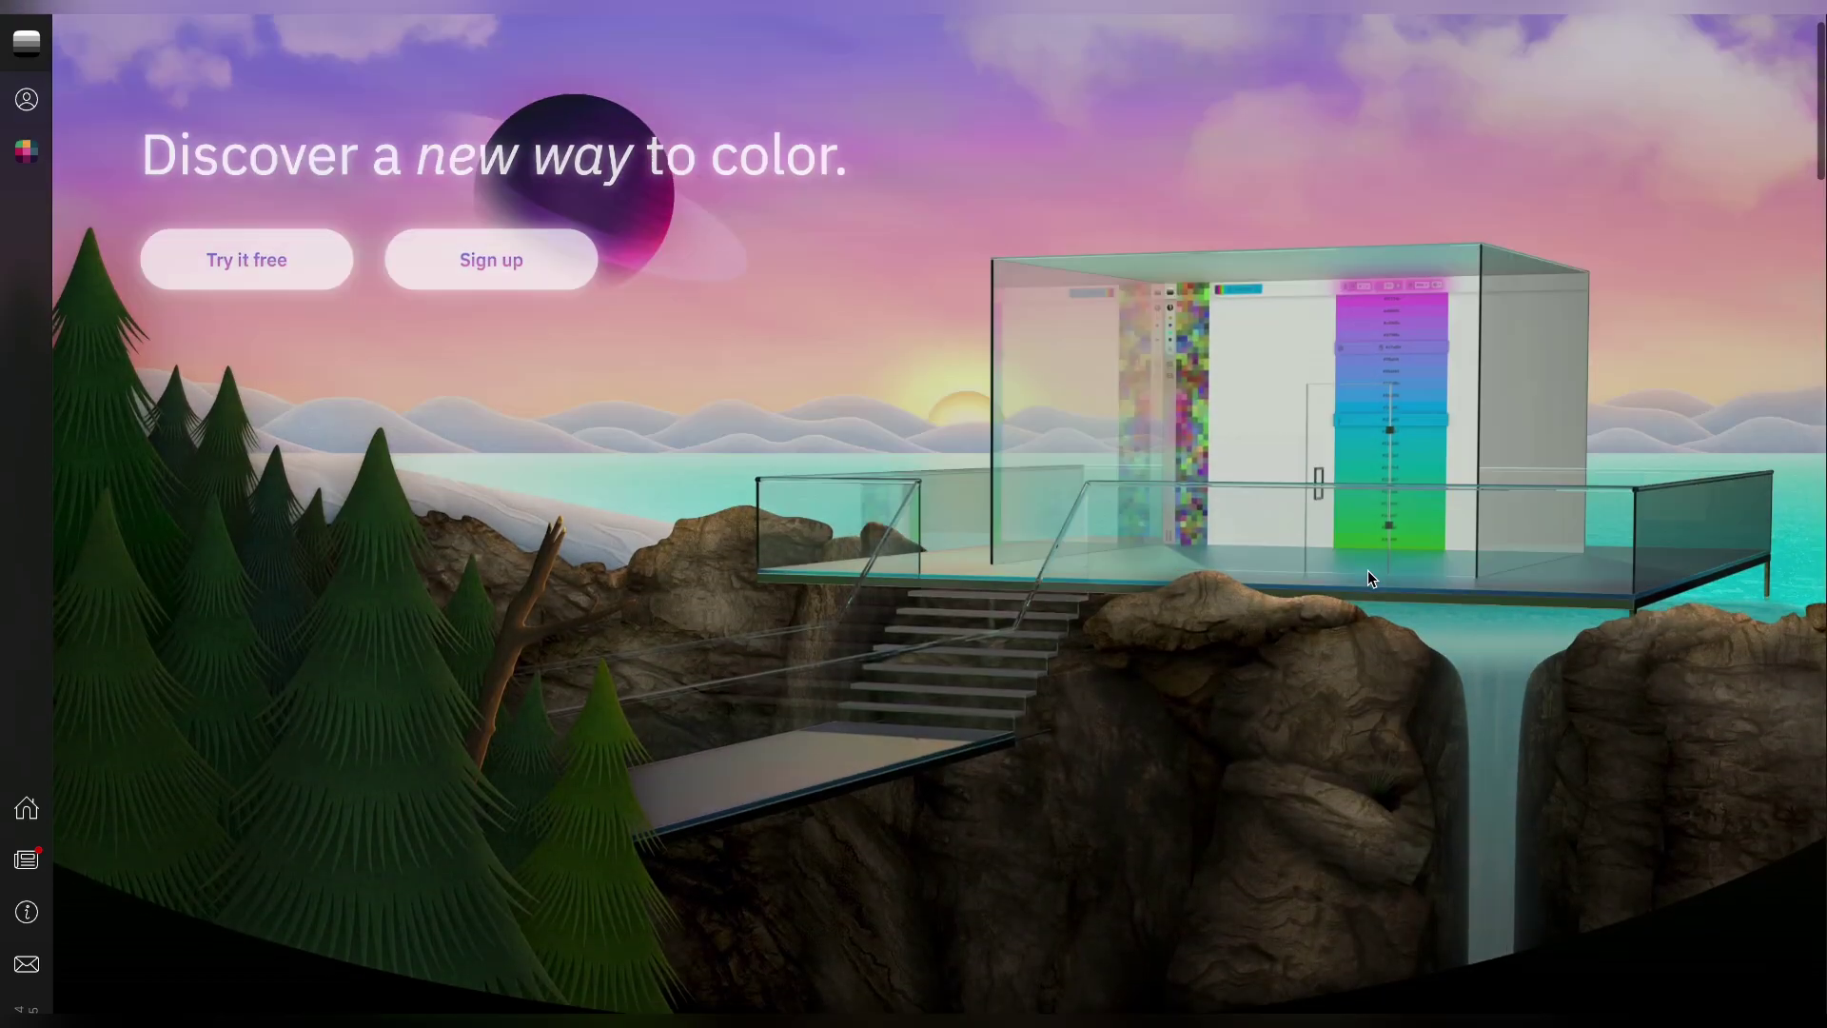
pyautogui.scroll(-3, 1370, 578)
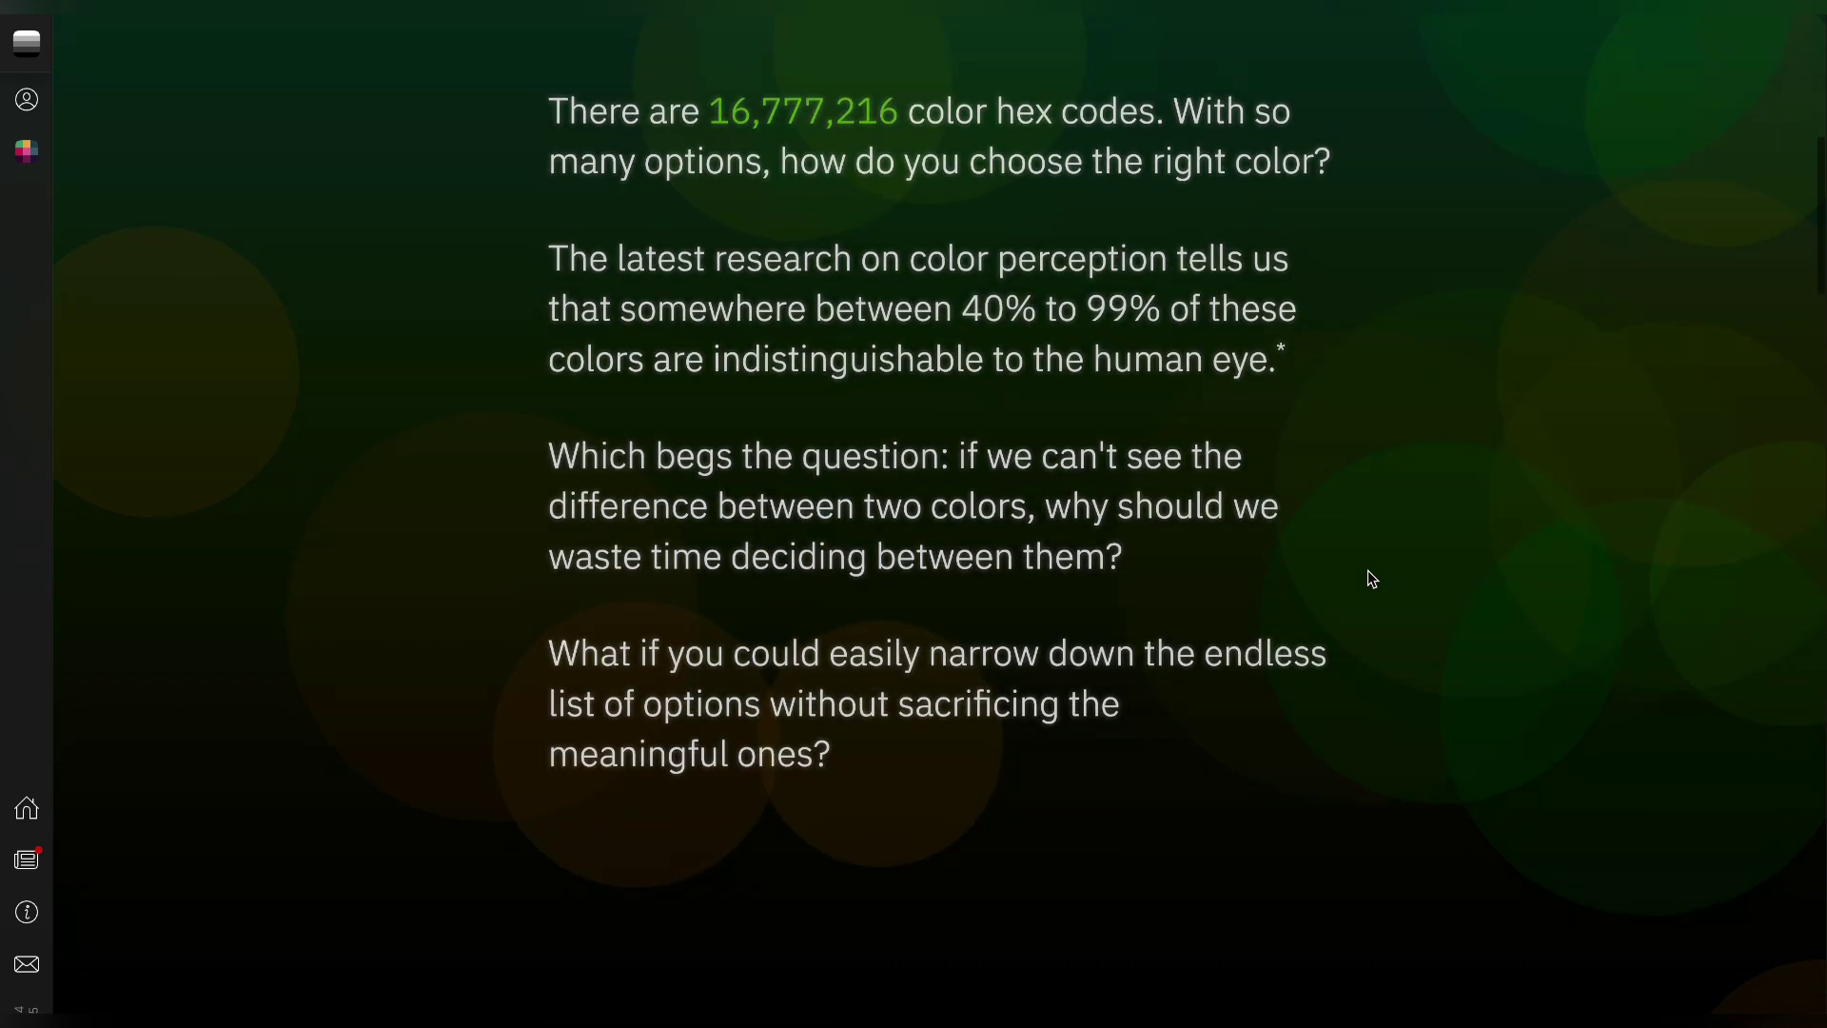
pyautogui.scroll(-3, 1370, 578)
pyautogui.scroll(-1, 1367, 578)
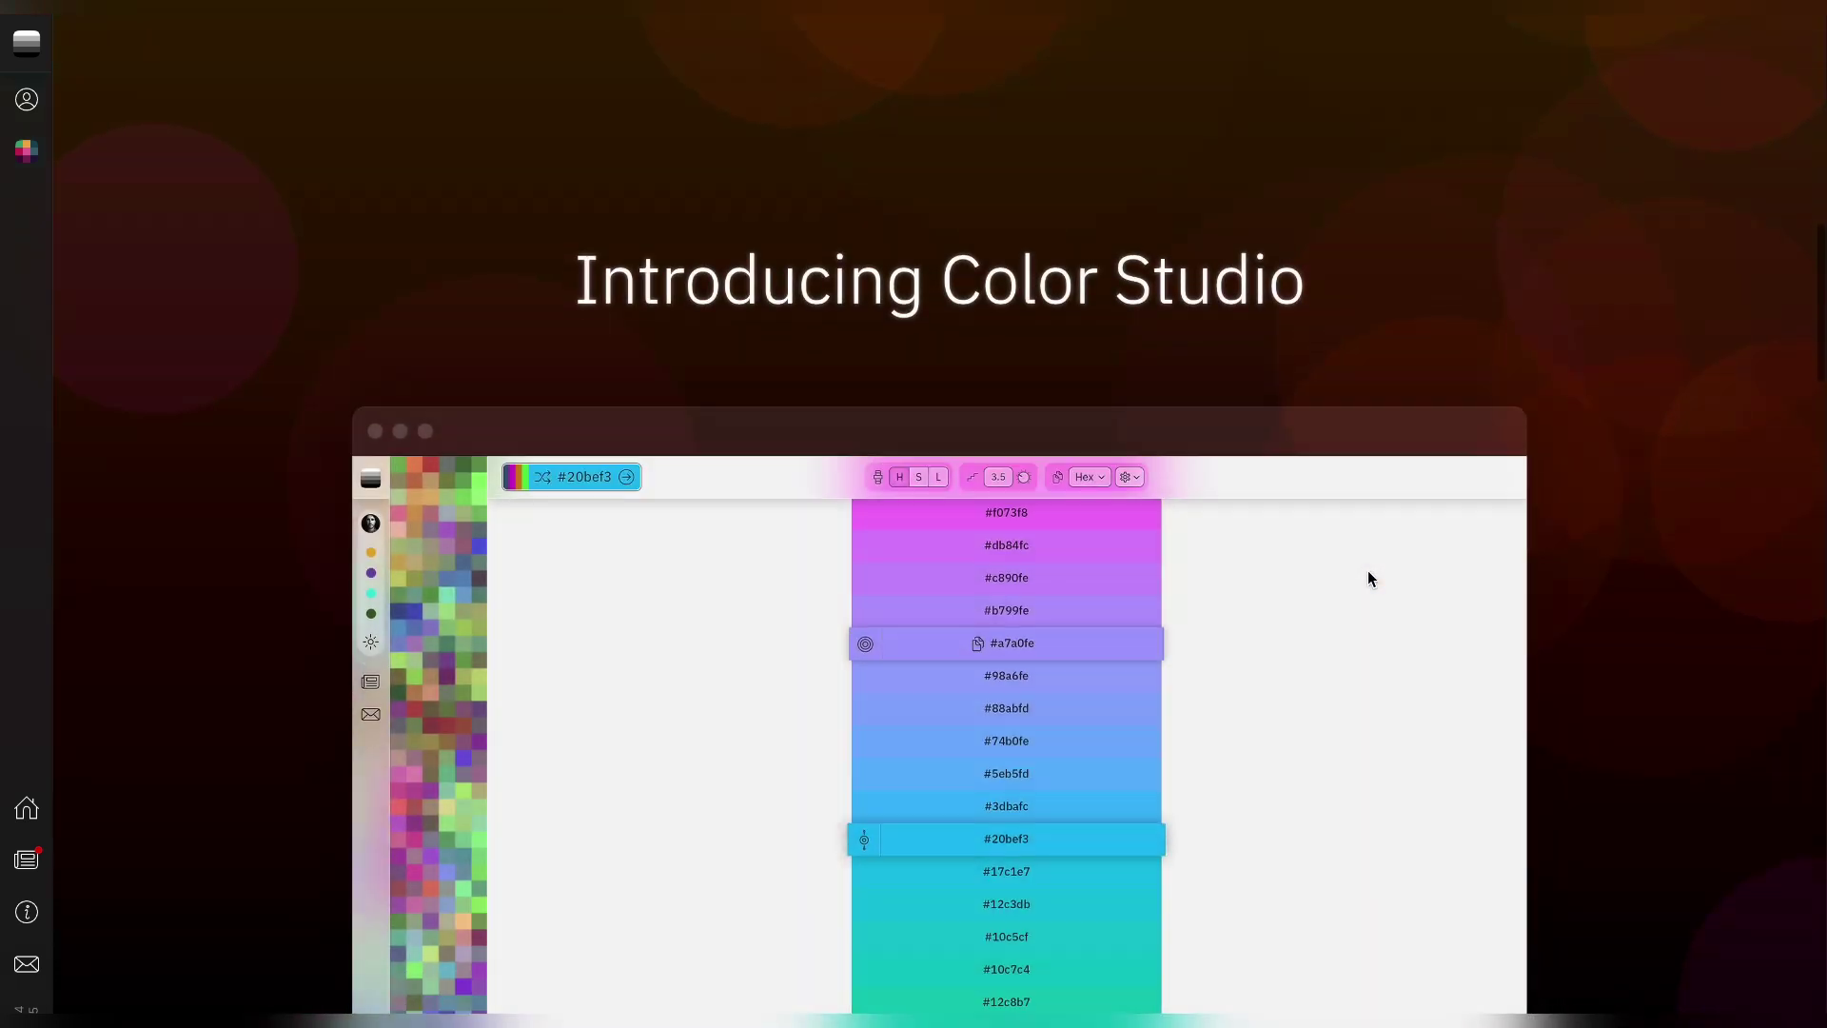
pyautogui.scroll(-4, 1370, 578)
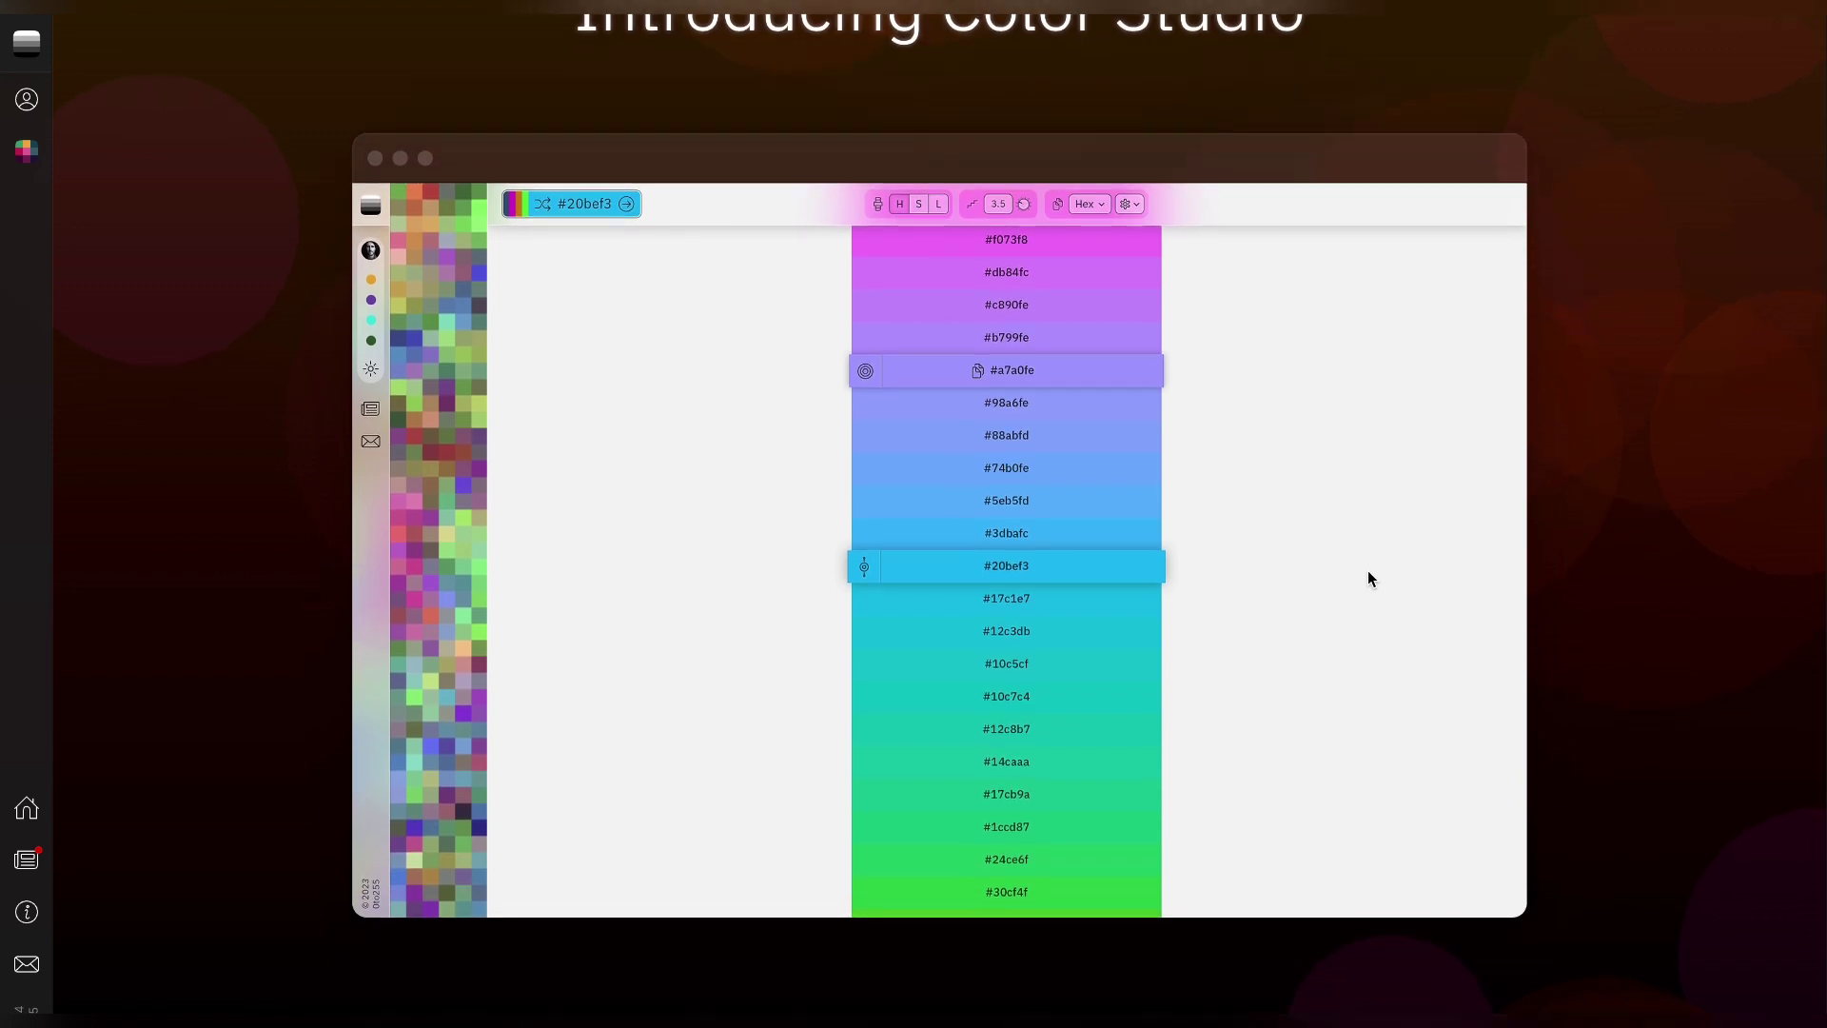
pyautogui.scroll(-4, 1369, 579)
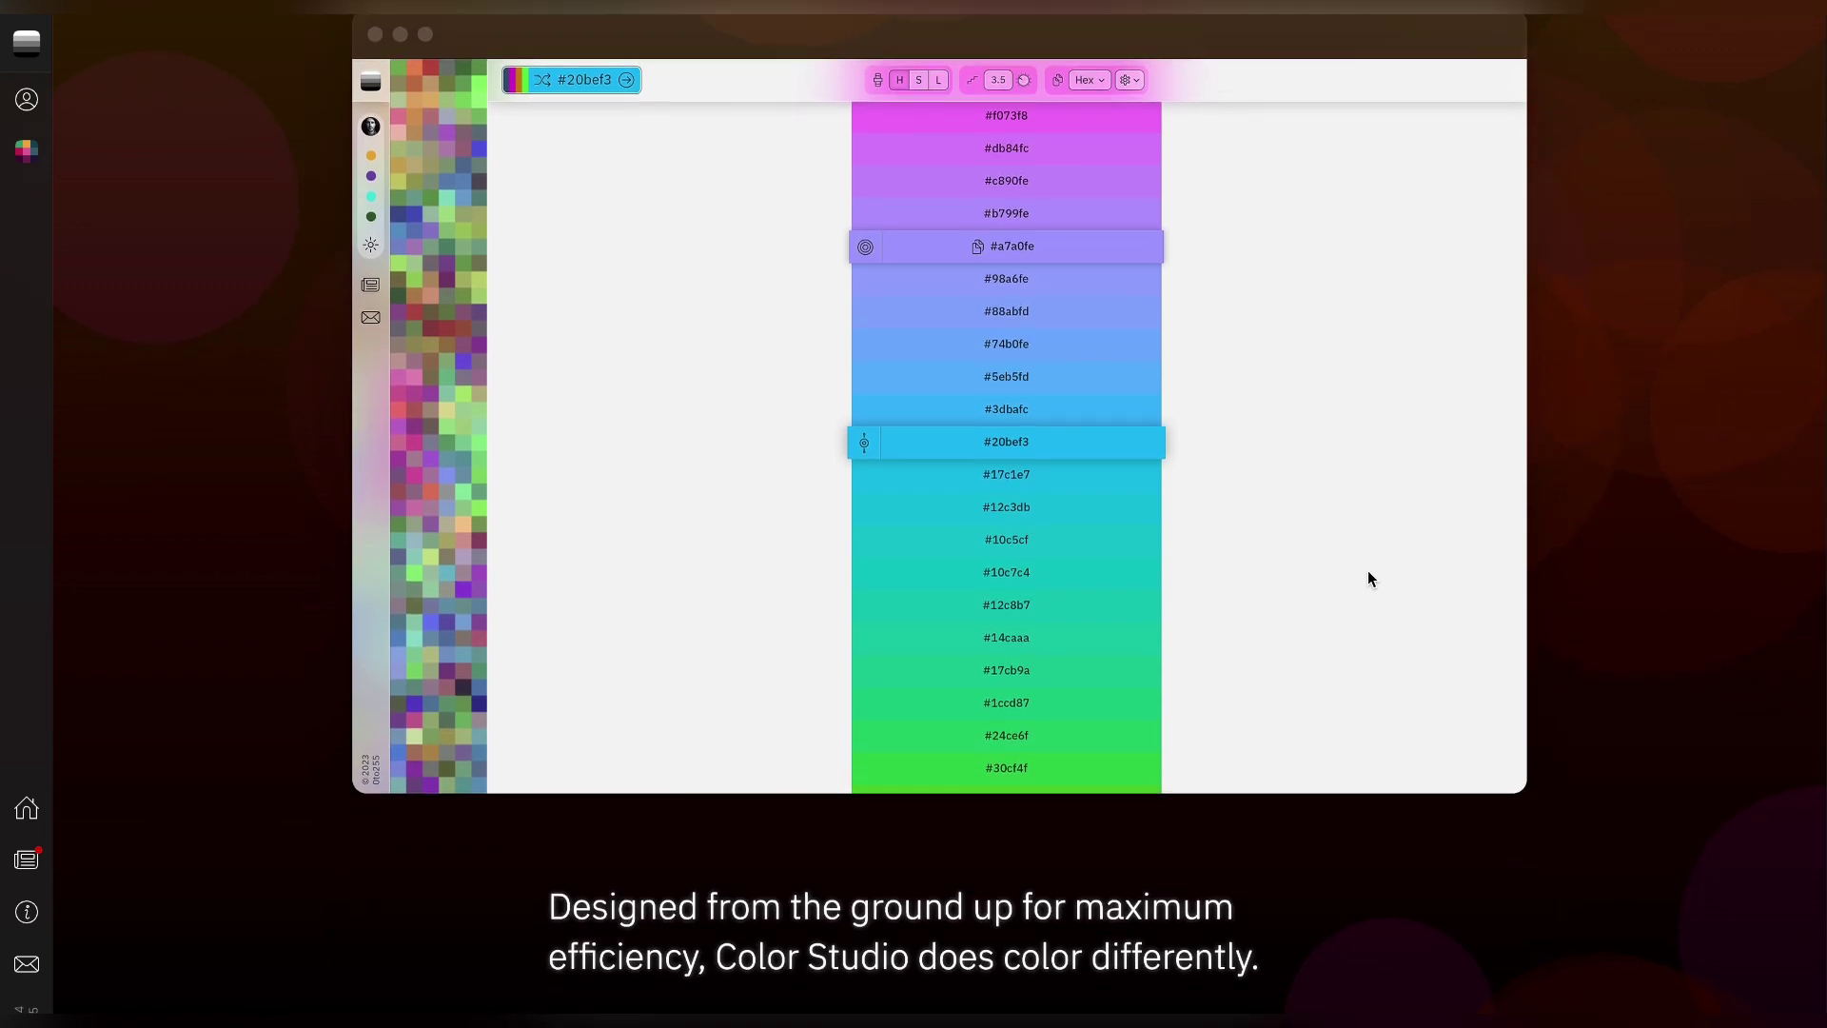
pyautogui.scroll(-6, 1371, 578)
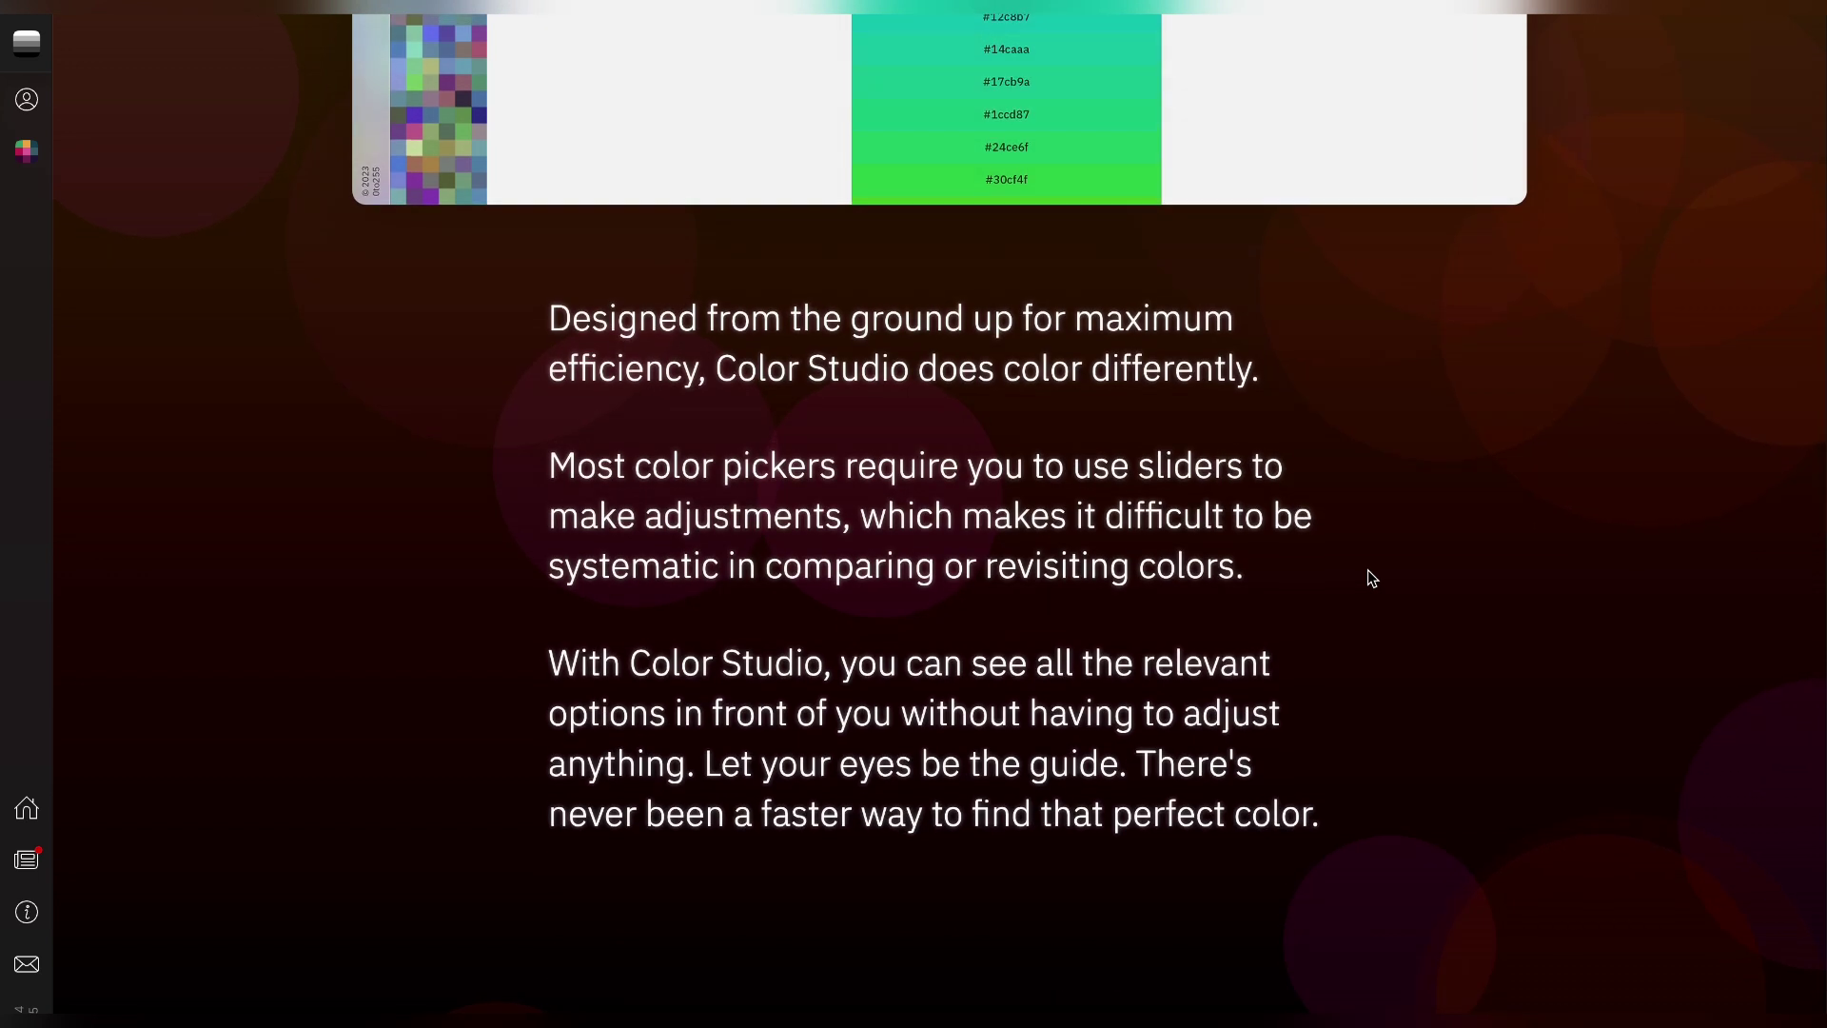
pyautogui.scroll(-2, 1370, 578)
pyautogui.scroll(2, 1370, 578)
pyautogui.scroll(-2, 1370, 578)
pyautogui.scroll(-5, 1370, 578)
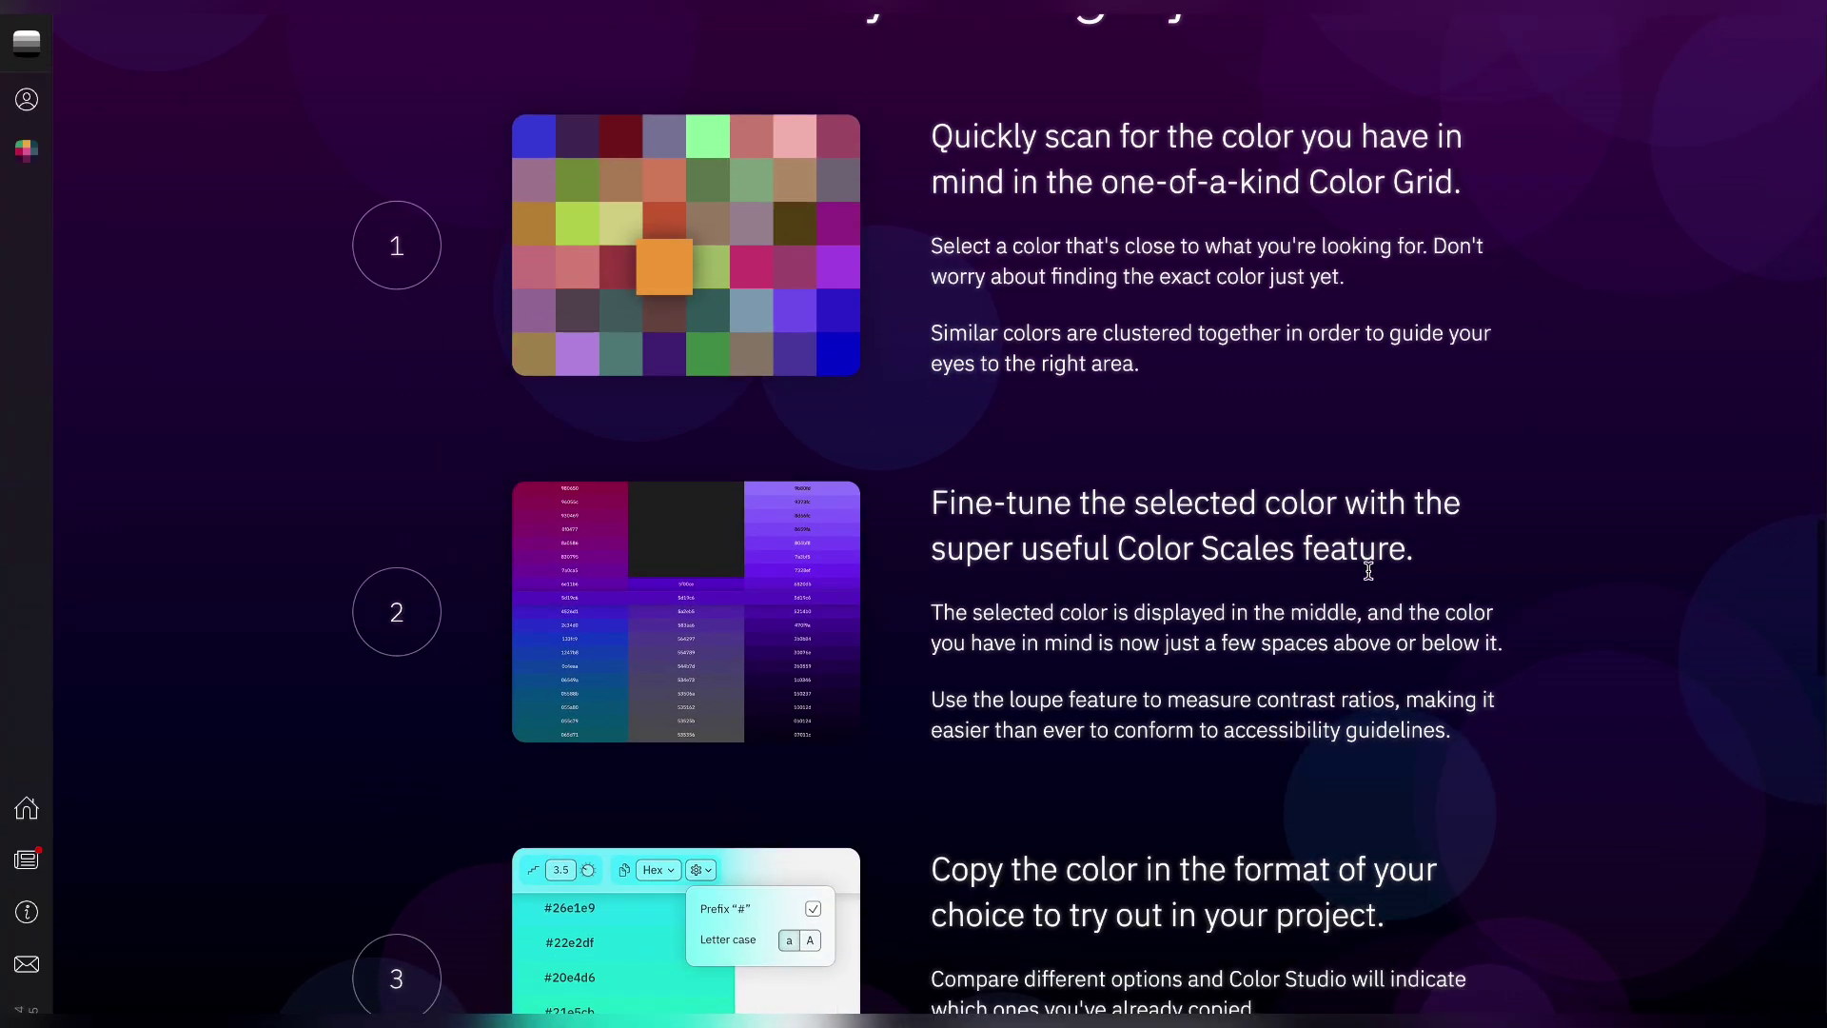
pyautogui.scroll(-6, 1367, 568)
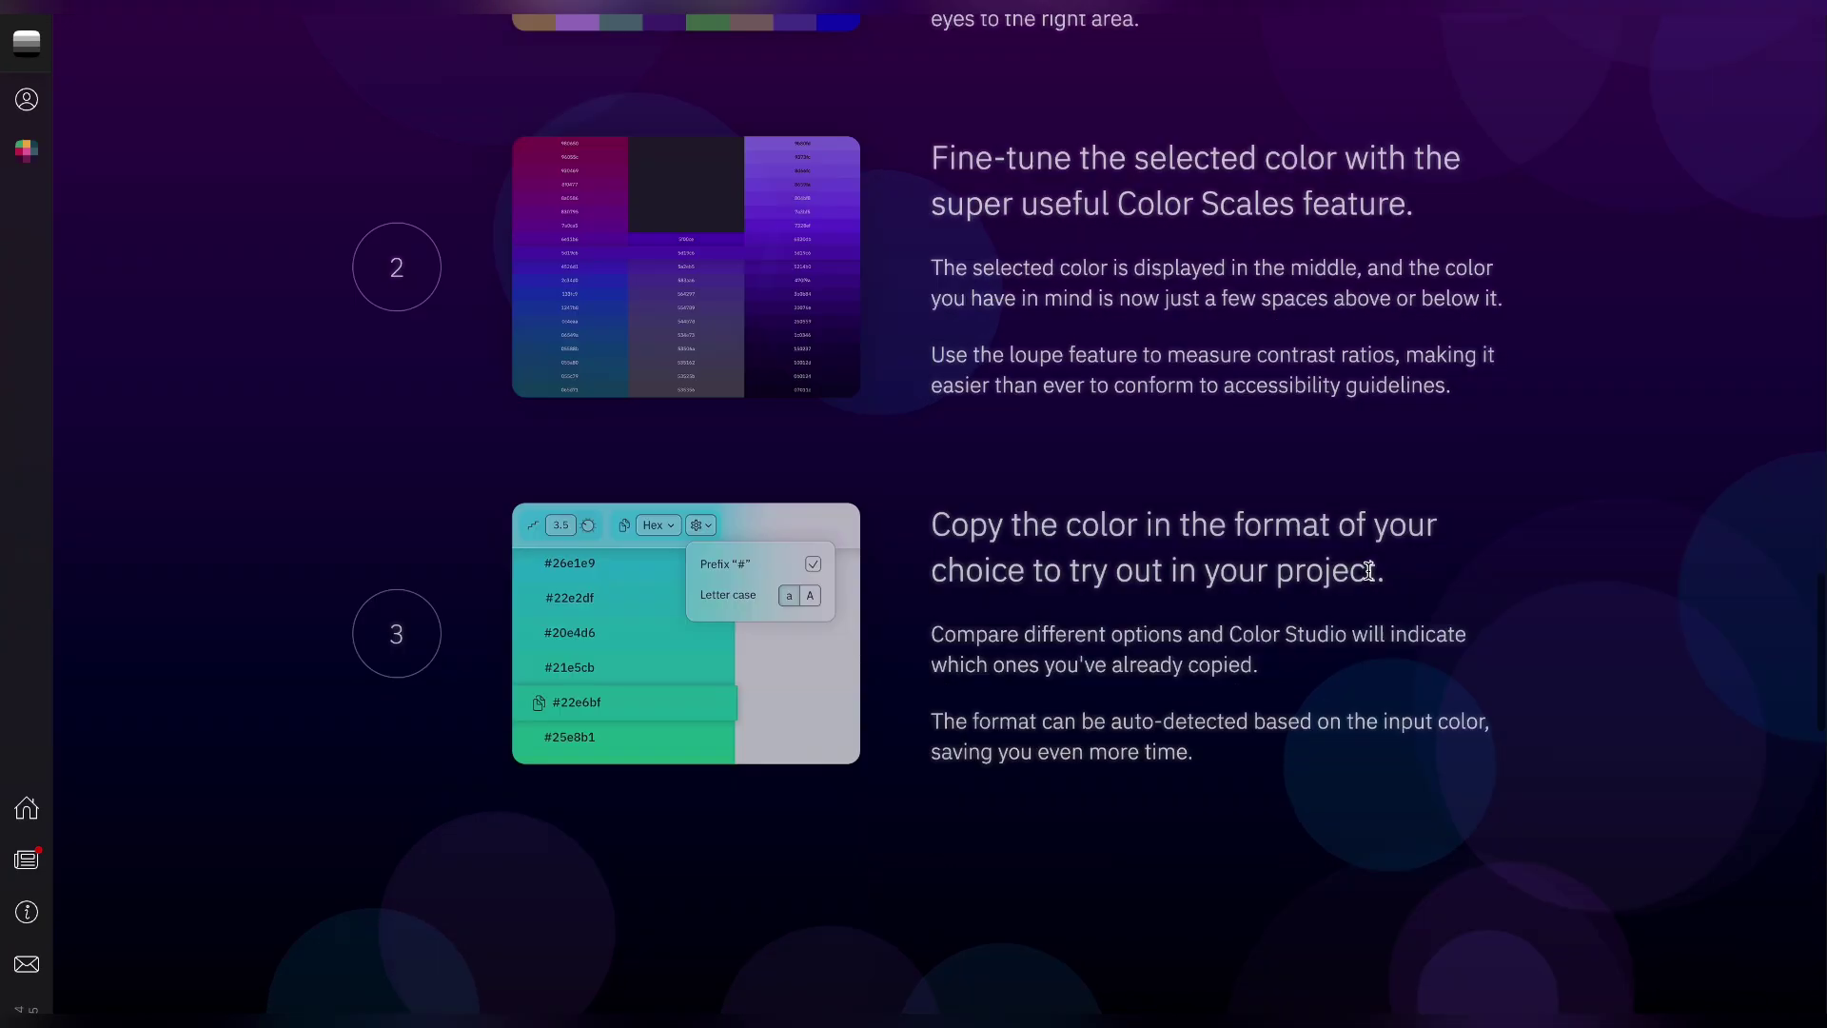
pyautogui.scroll(3, 1367, 569)
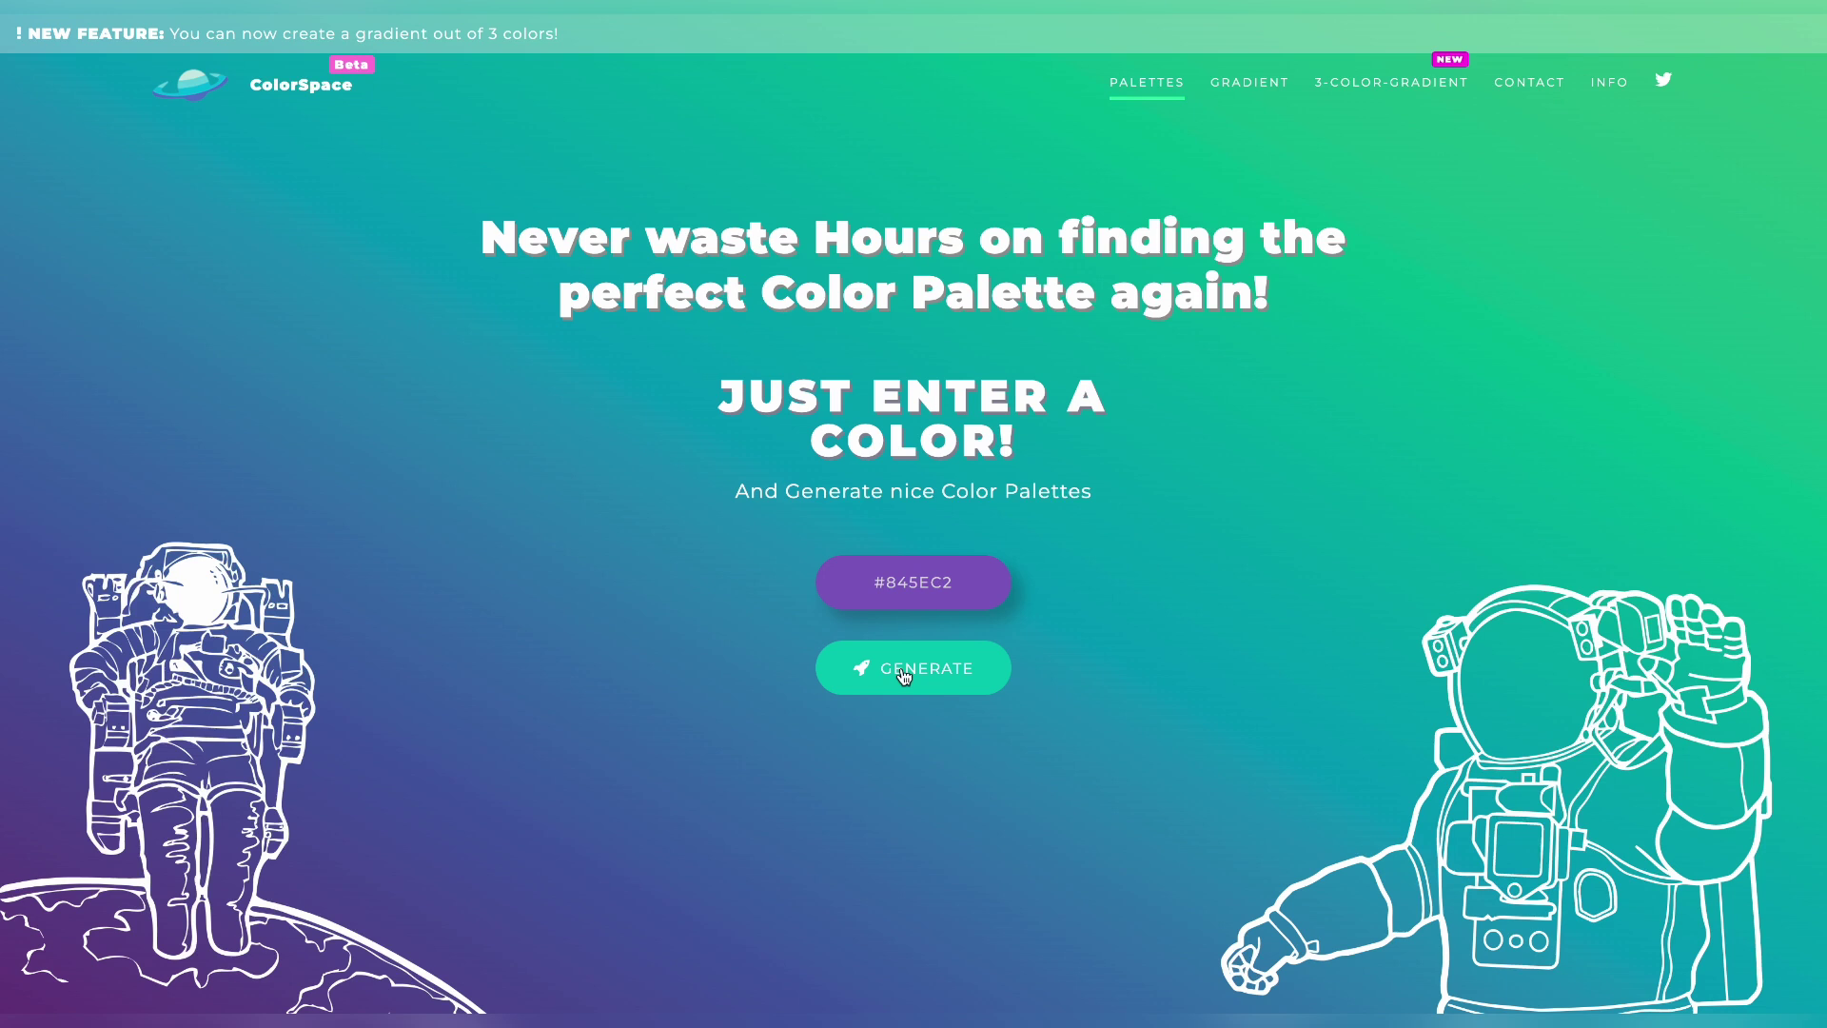
# Generate color palettes from #845EC2 in ColorSpace and review the resulting palettes
pyautogui.click(904, 676)
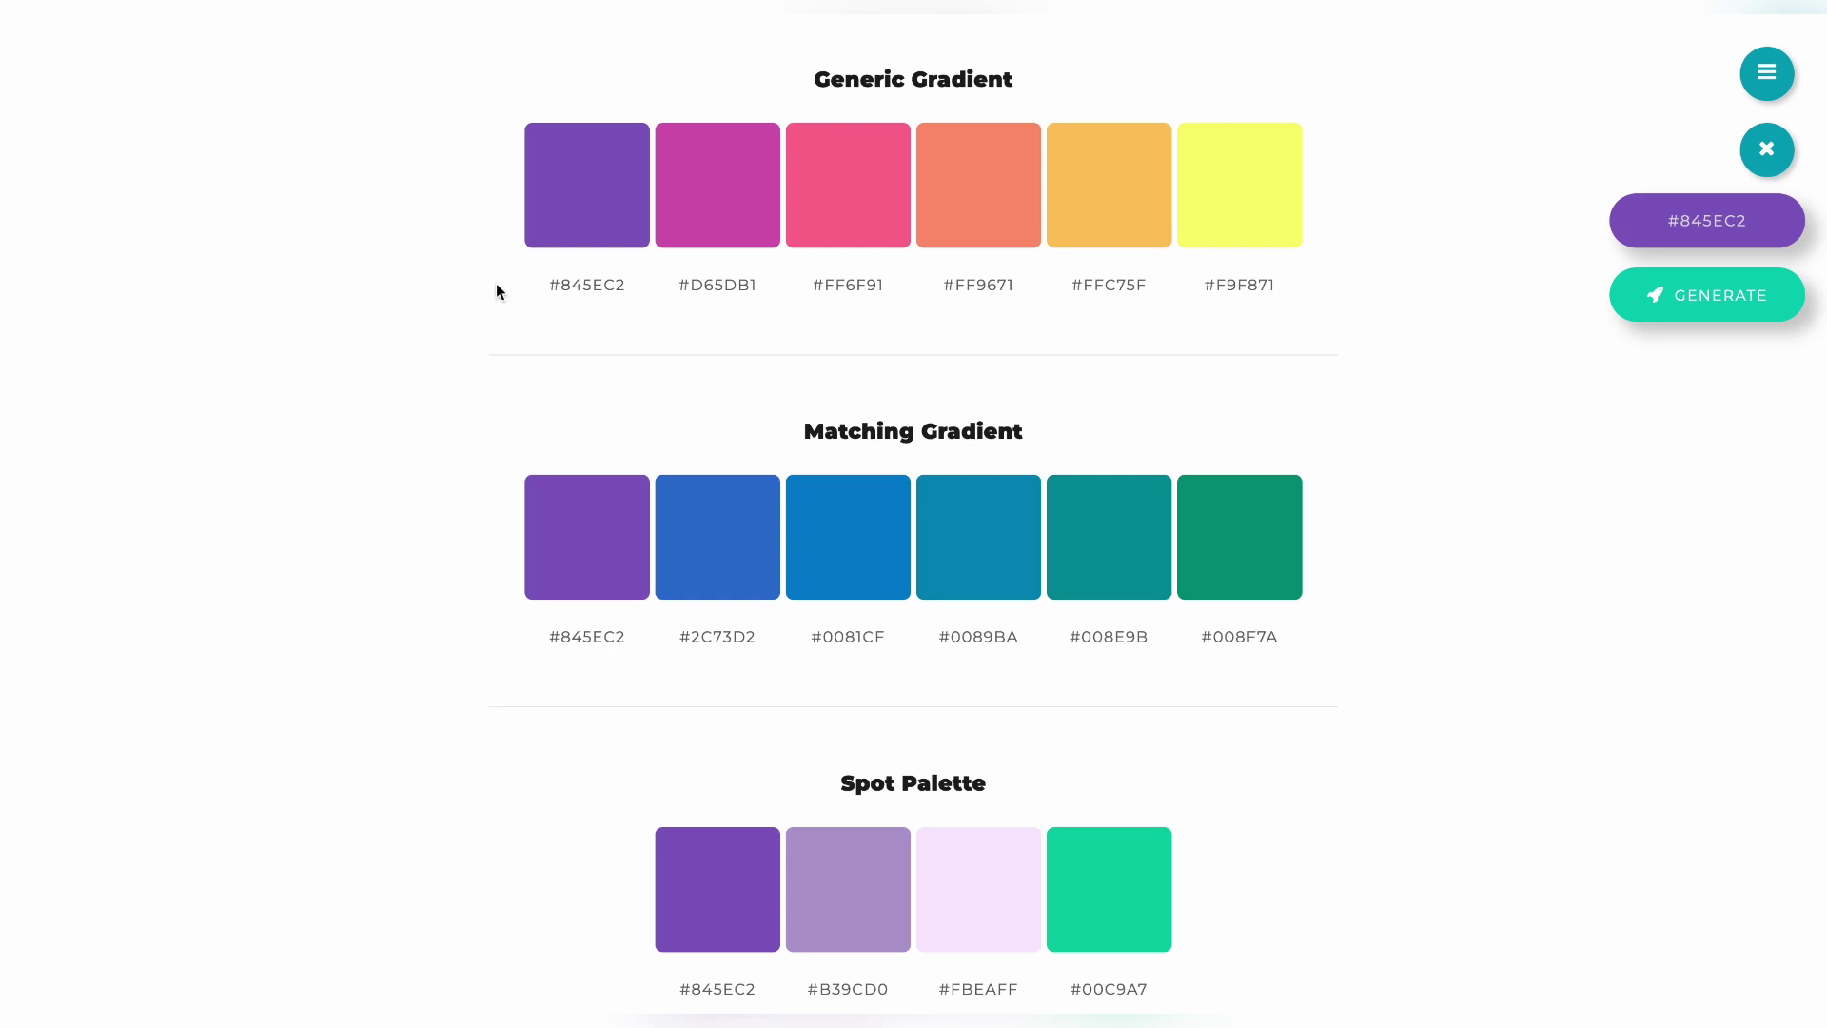
pyautogui.scroll(-5, 1092, 536)
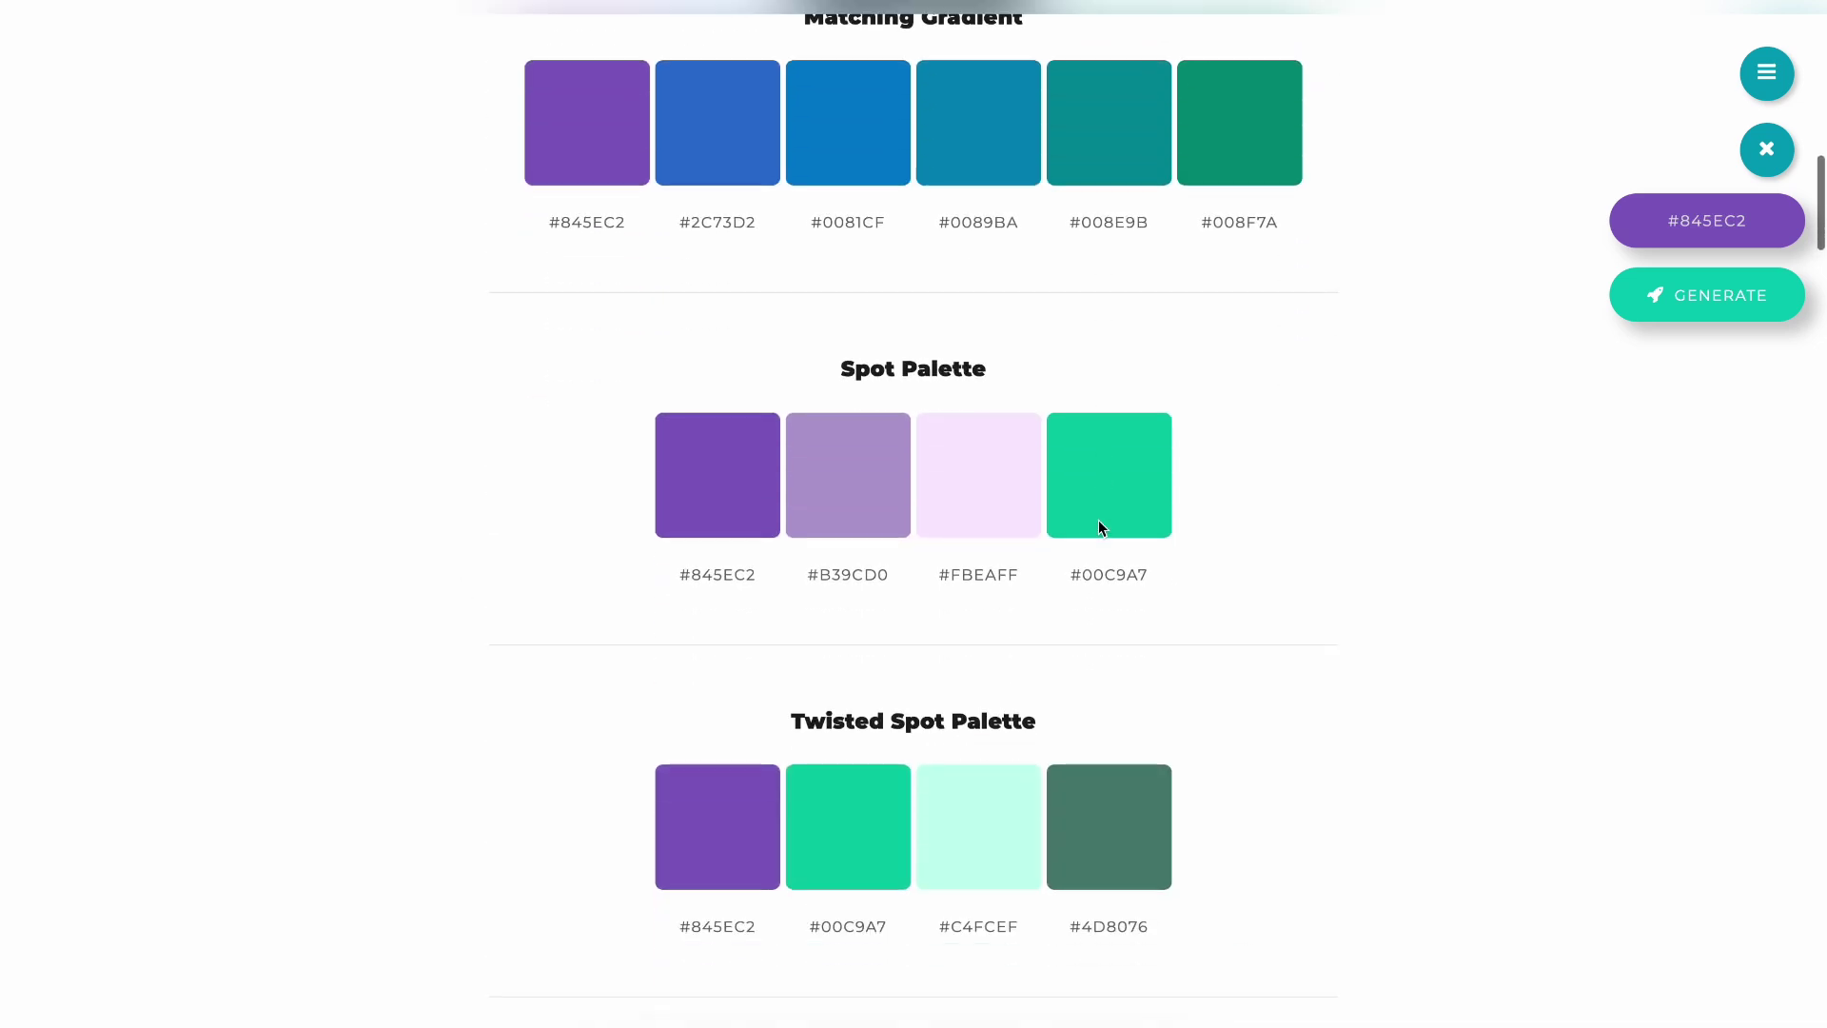
pyautogui.scroll(-15, 1172, 533)
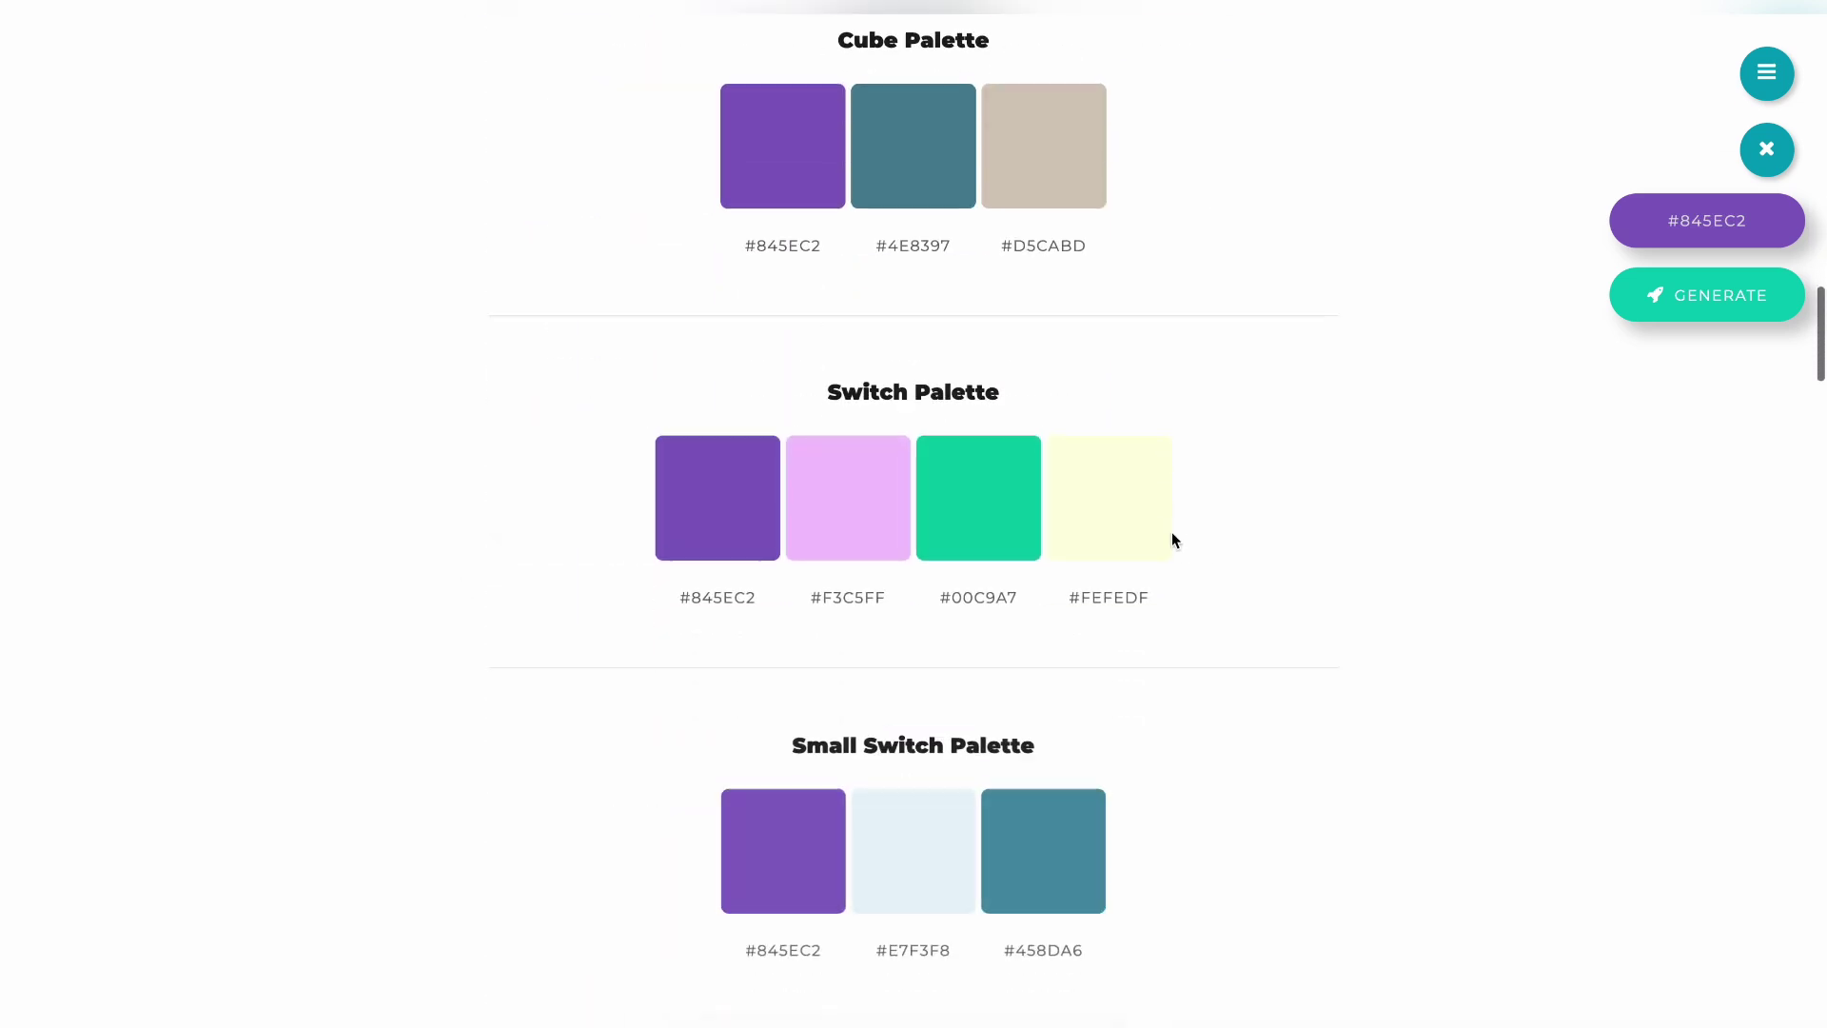
pyautogui.scroll(20, 1172, 533)
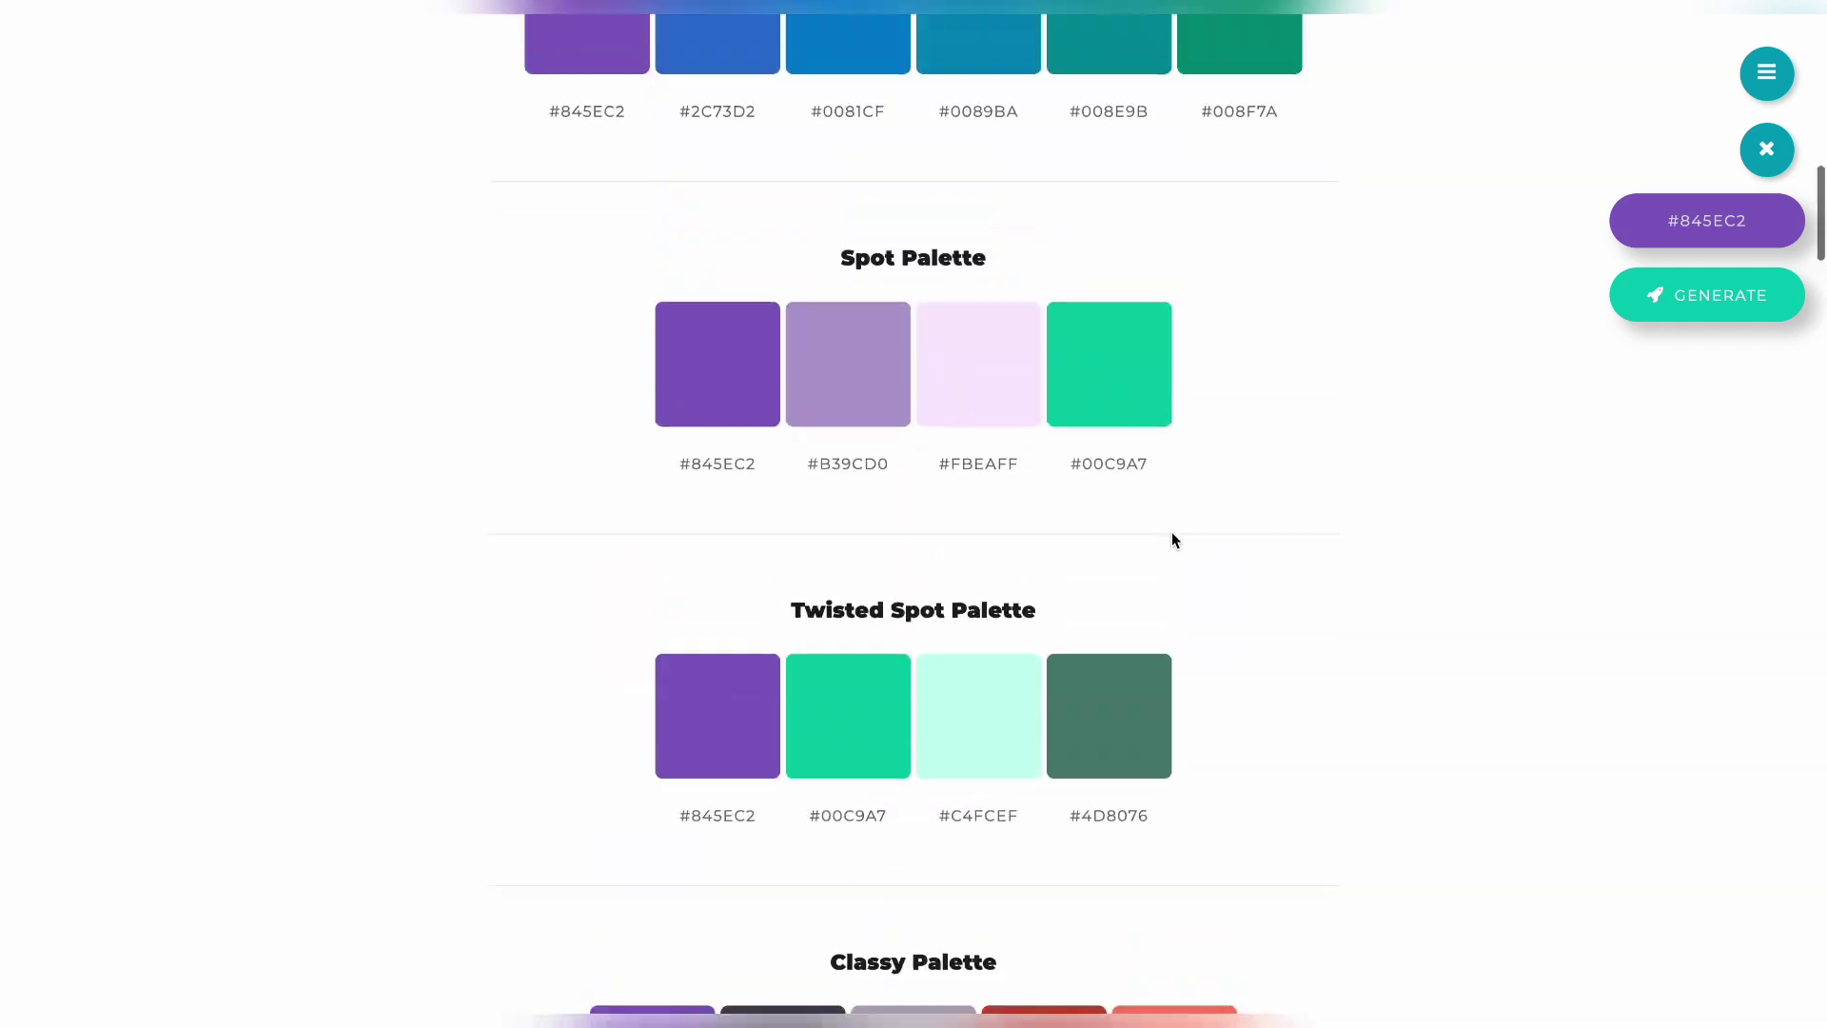
pyautogui.scroll(-1, 1172, 540)
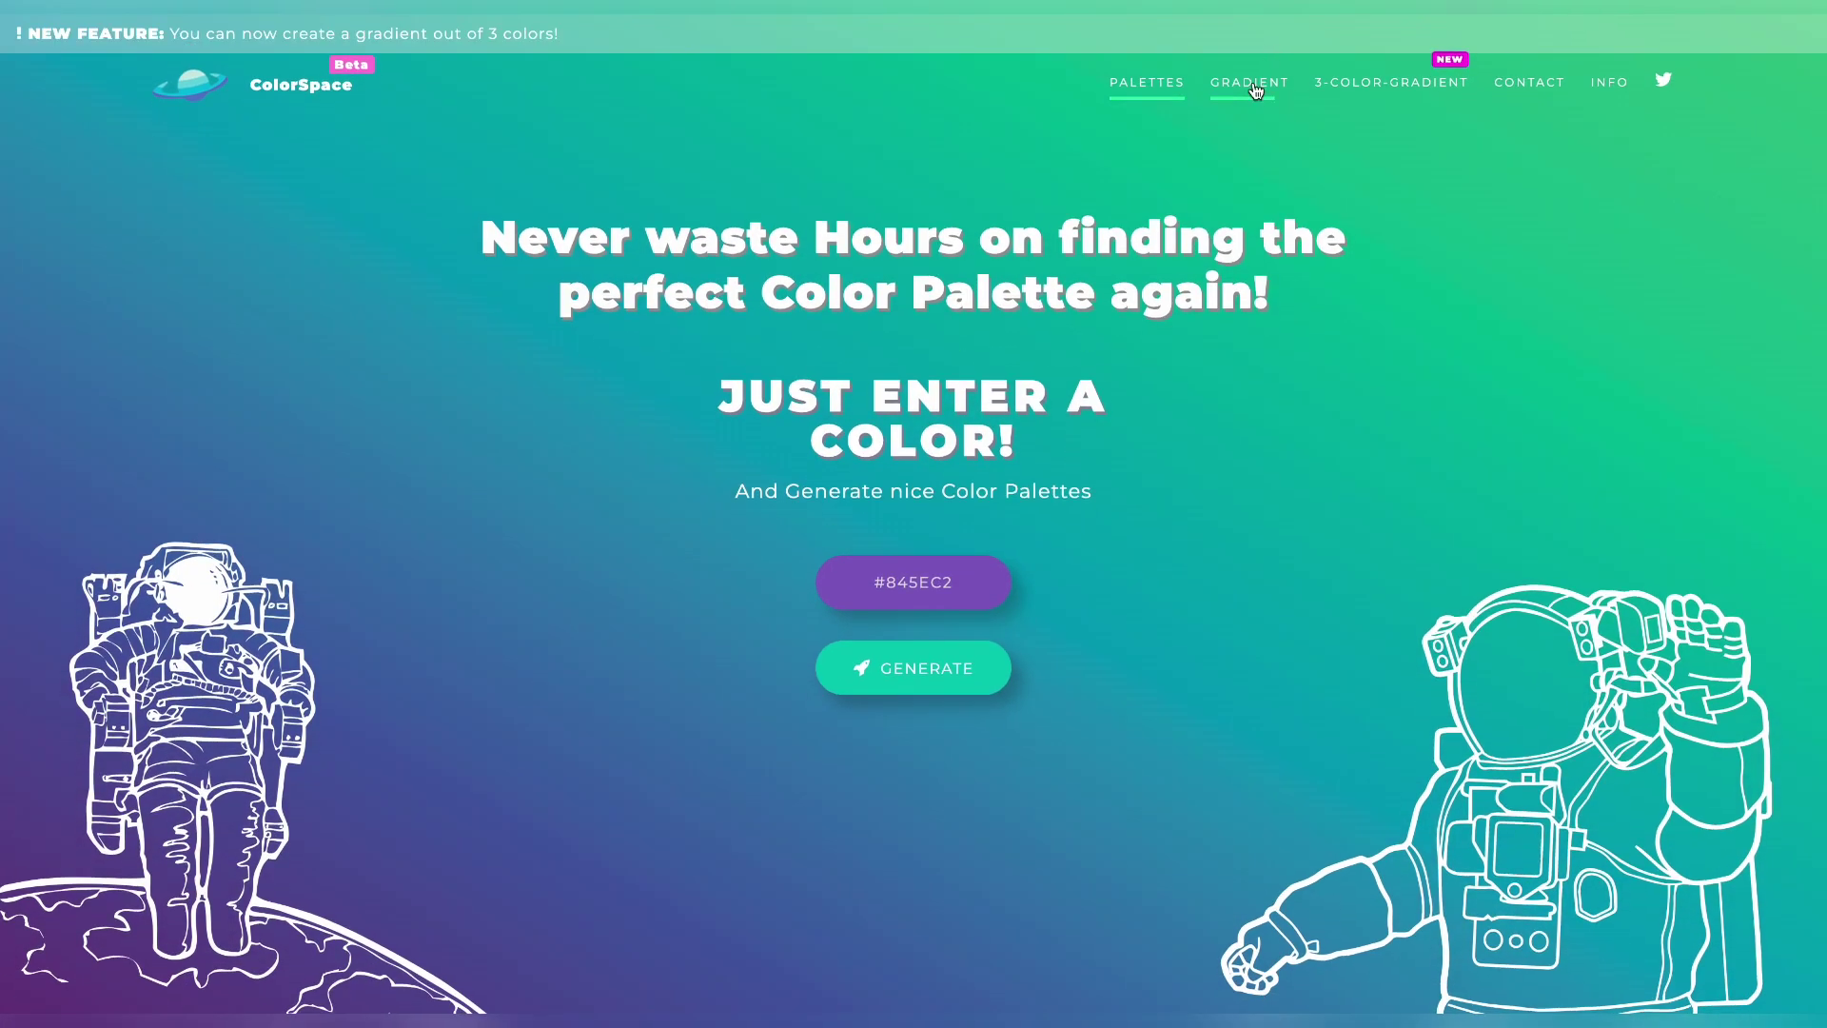
# Generate a circular CSS gradient from #051937 and #A8EB12
pyautogui.click(1253, 83)
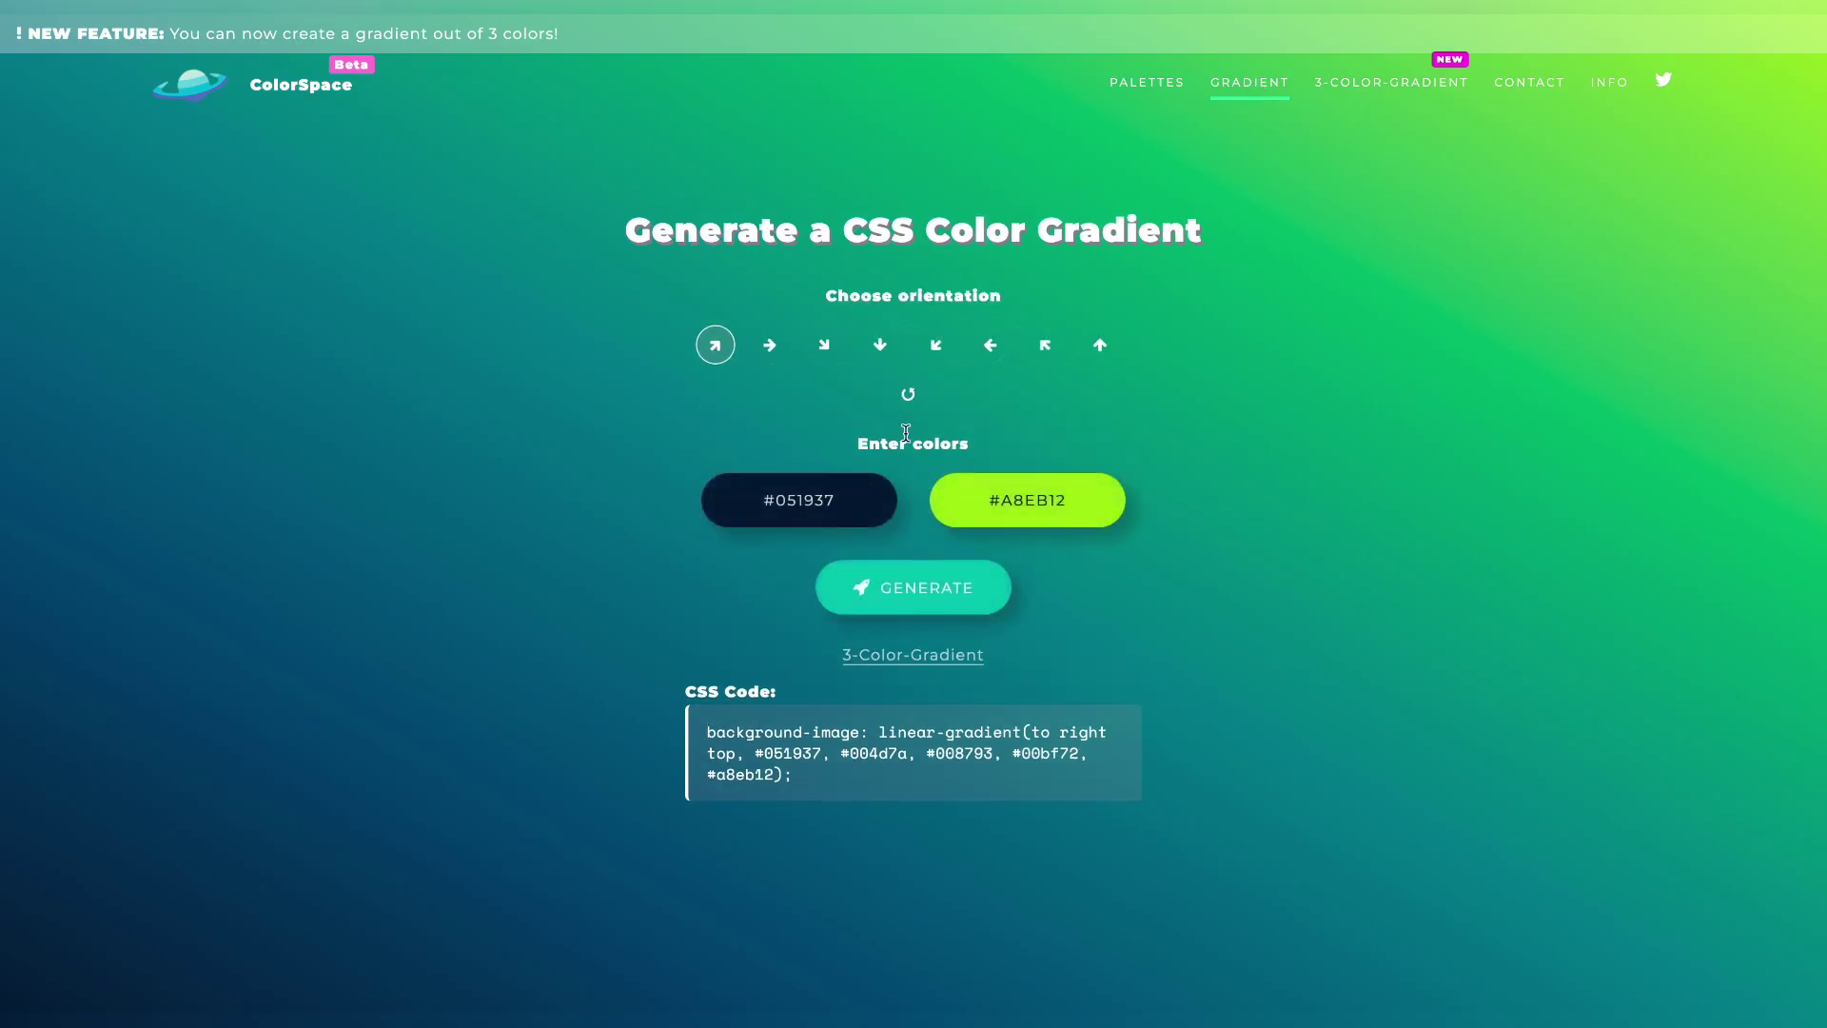
pyautogui.click(923, 350)
pyautogui.click(907, 394)
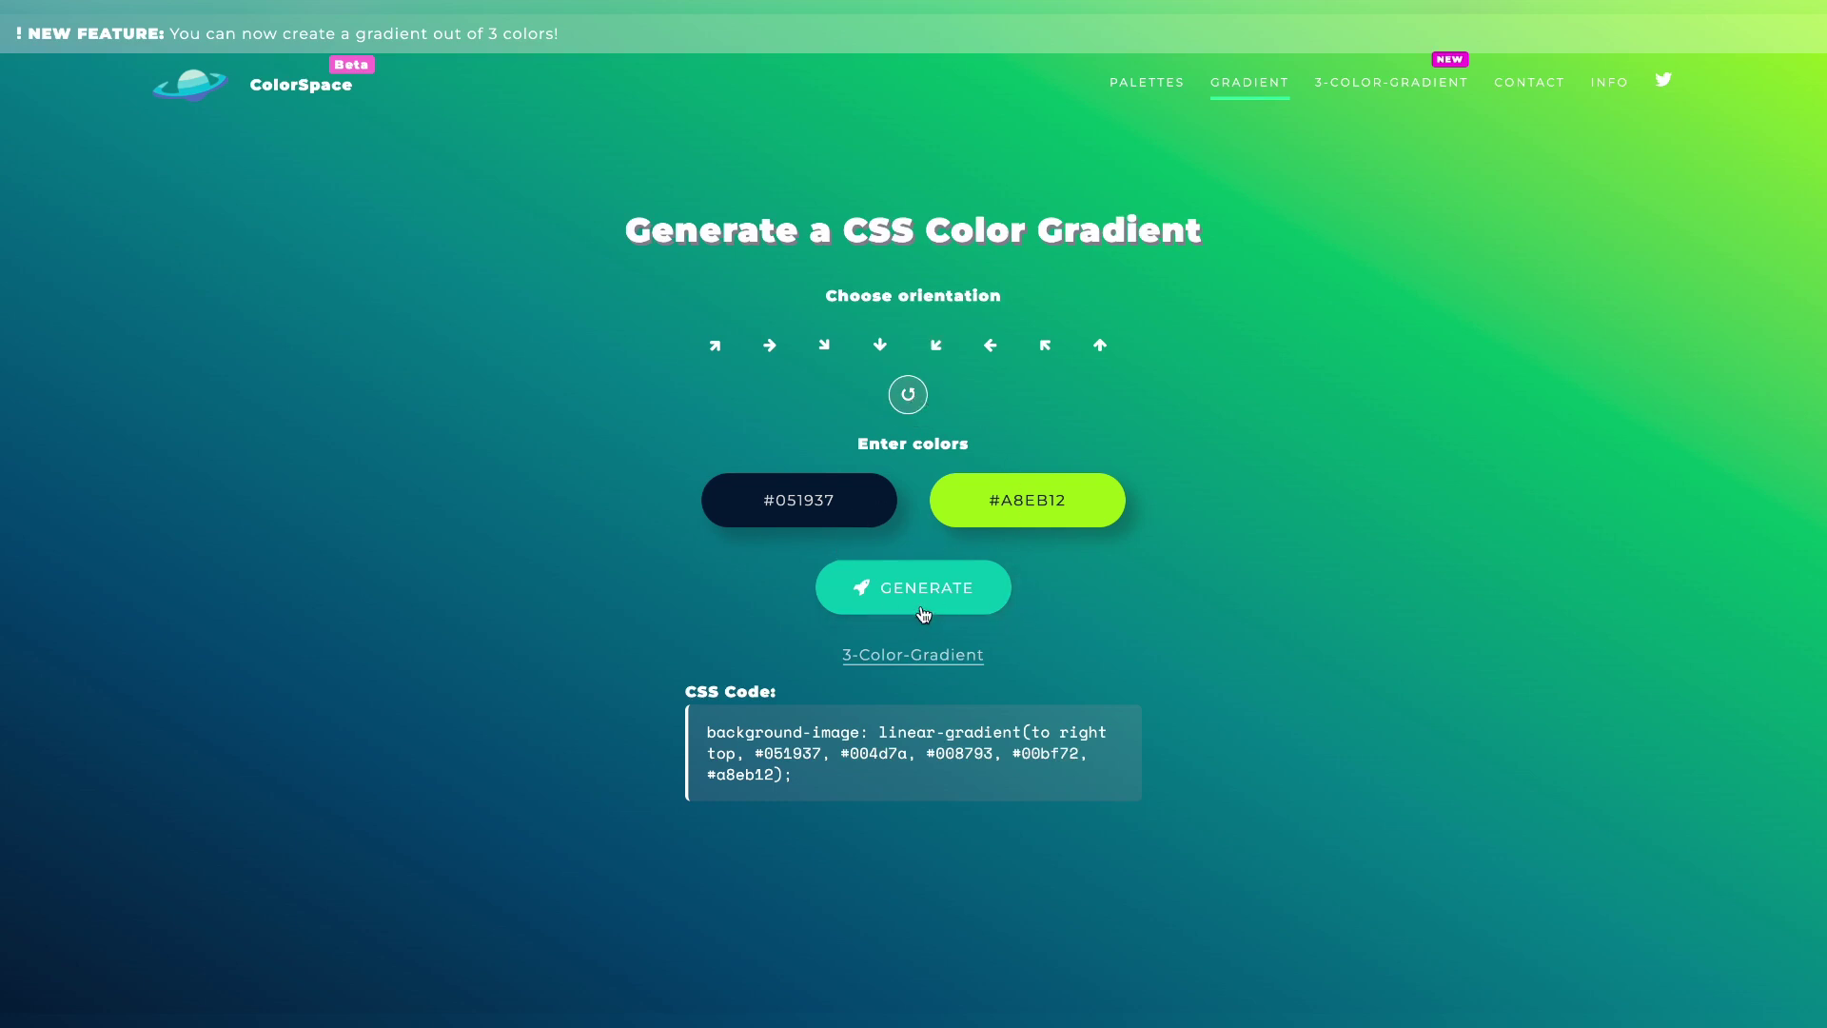
pyautogui.click(920, 607)
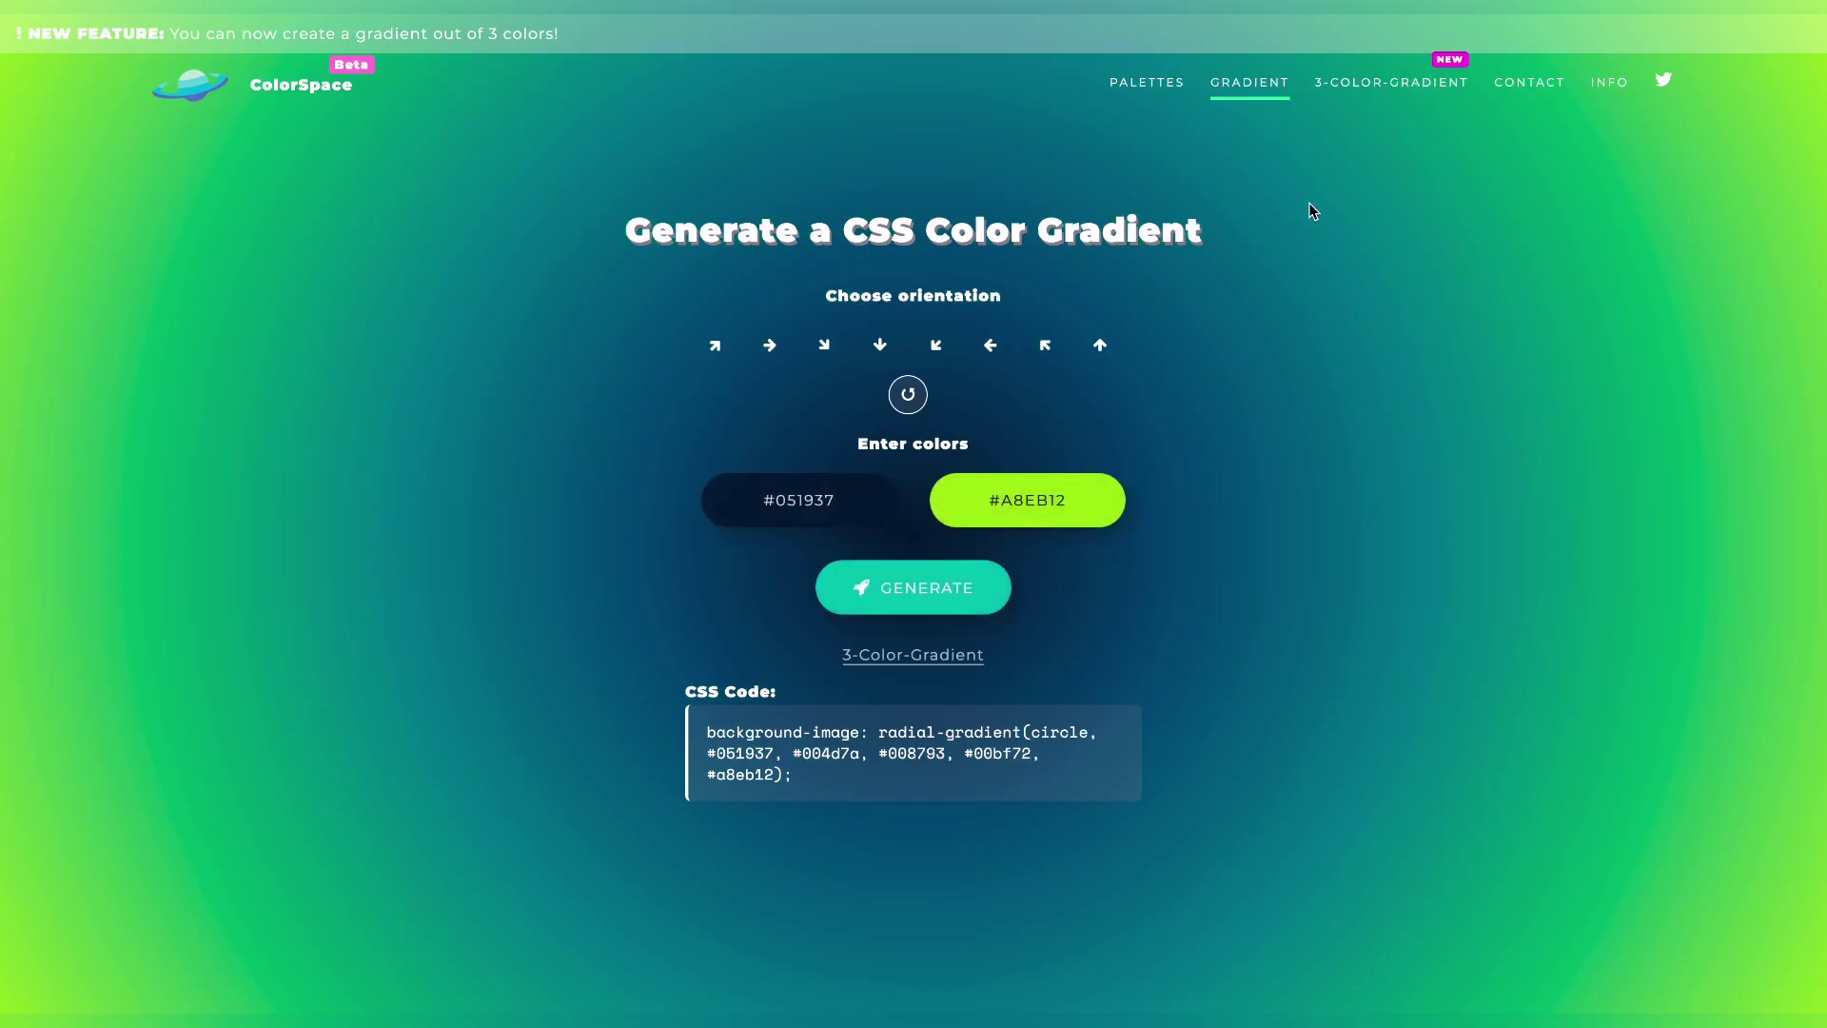
# Open the 3-color gradient generator and select its complete CSS gradient code
pyautogui.click(1395, 92)
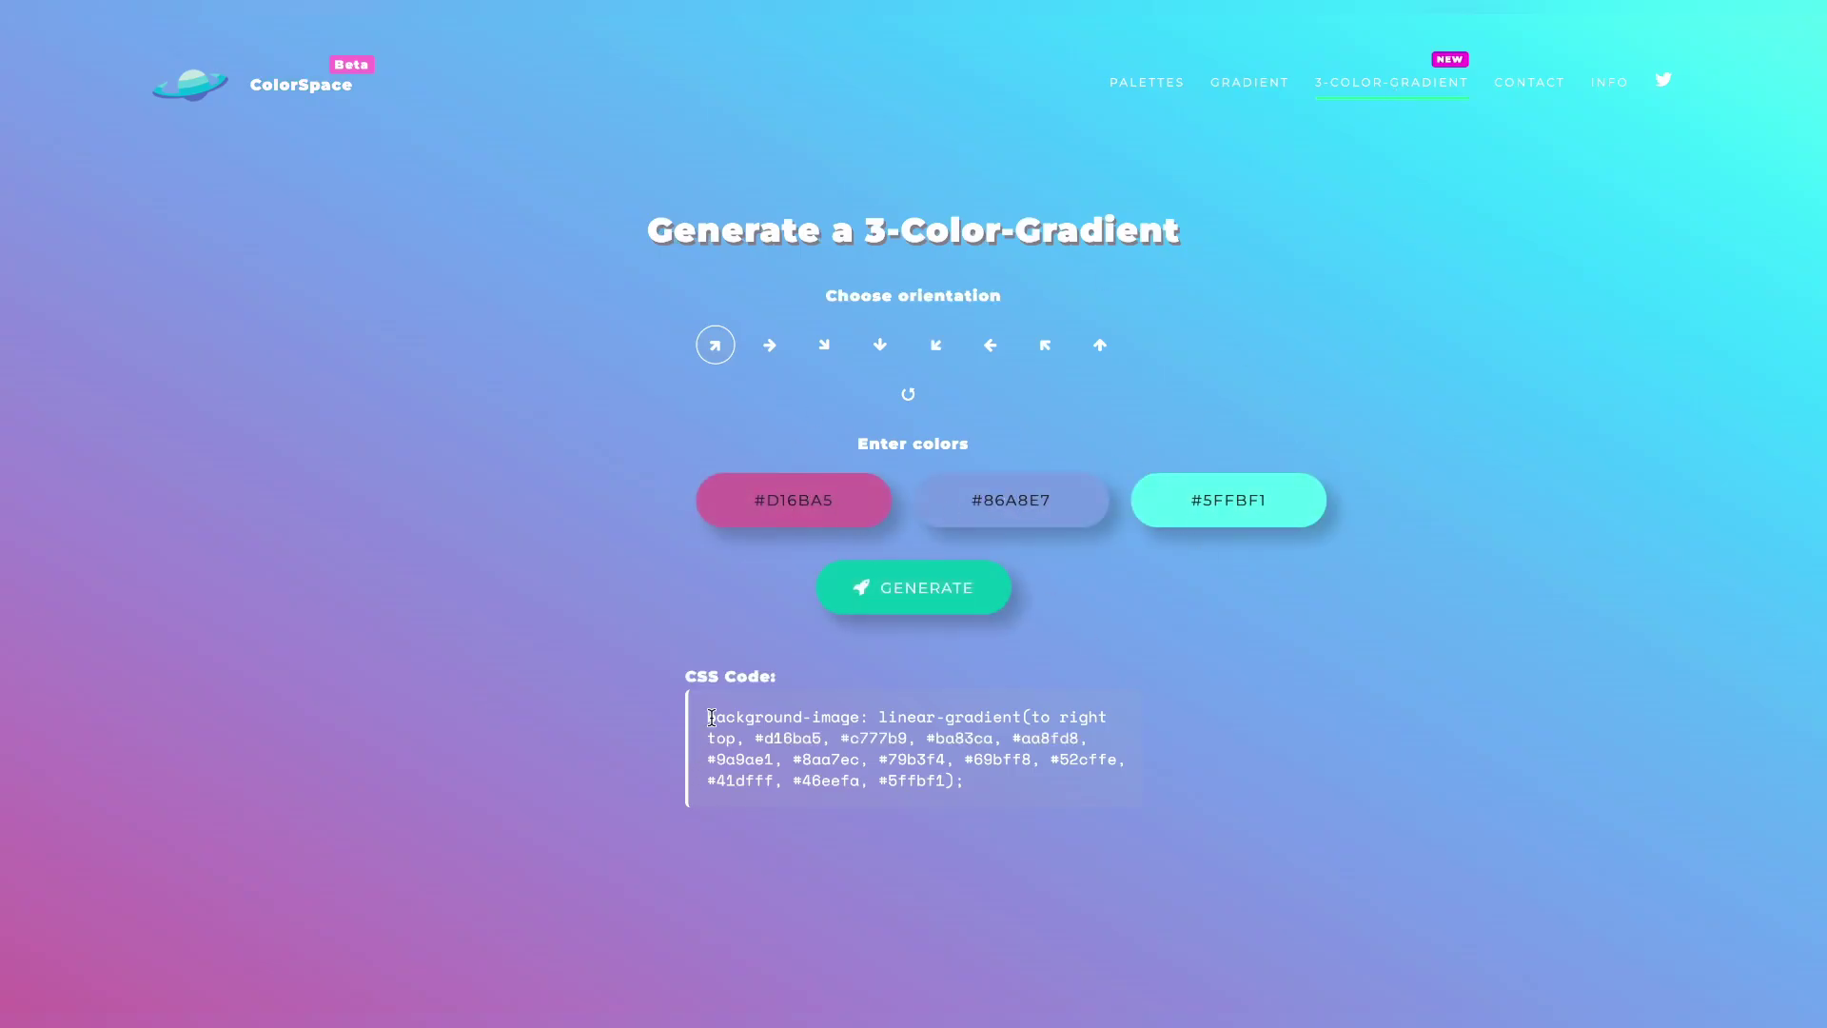
pyautogui.moveTo(709, 718); pyautogui.dragTo(986, 785)
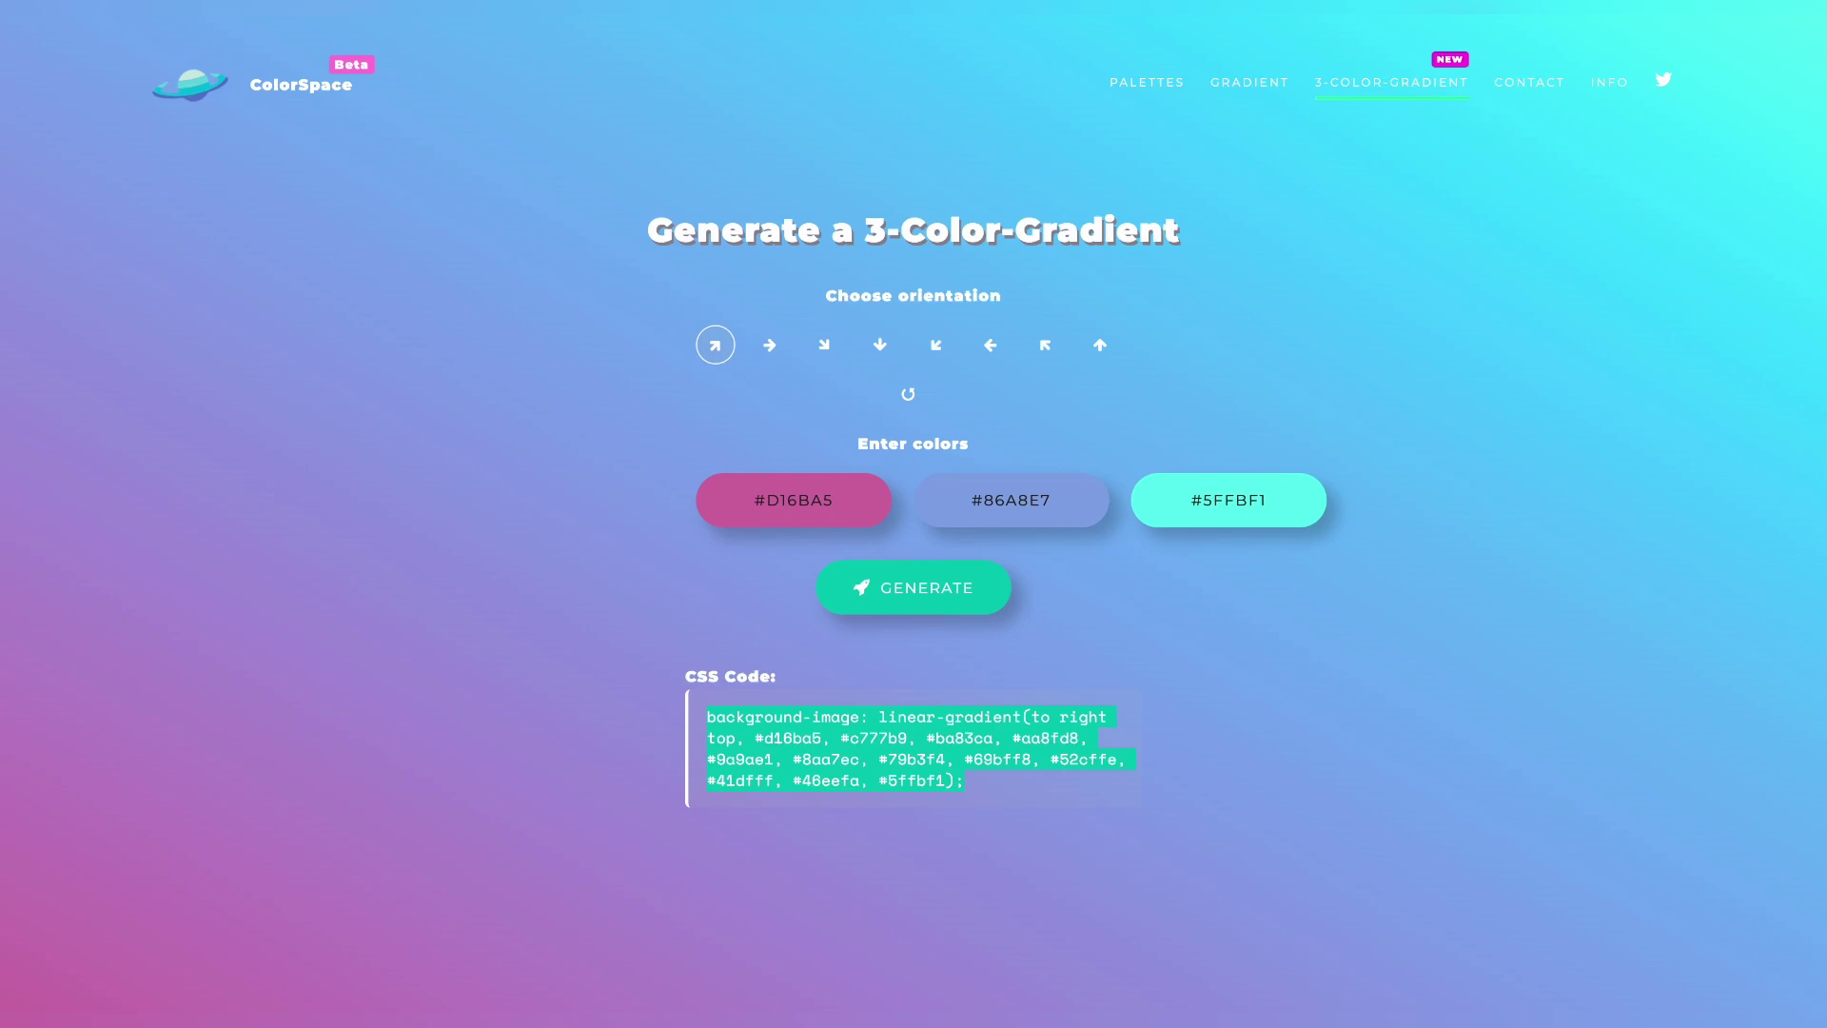